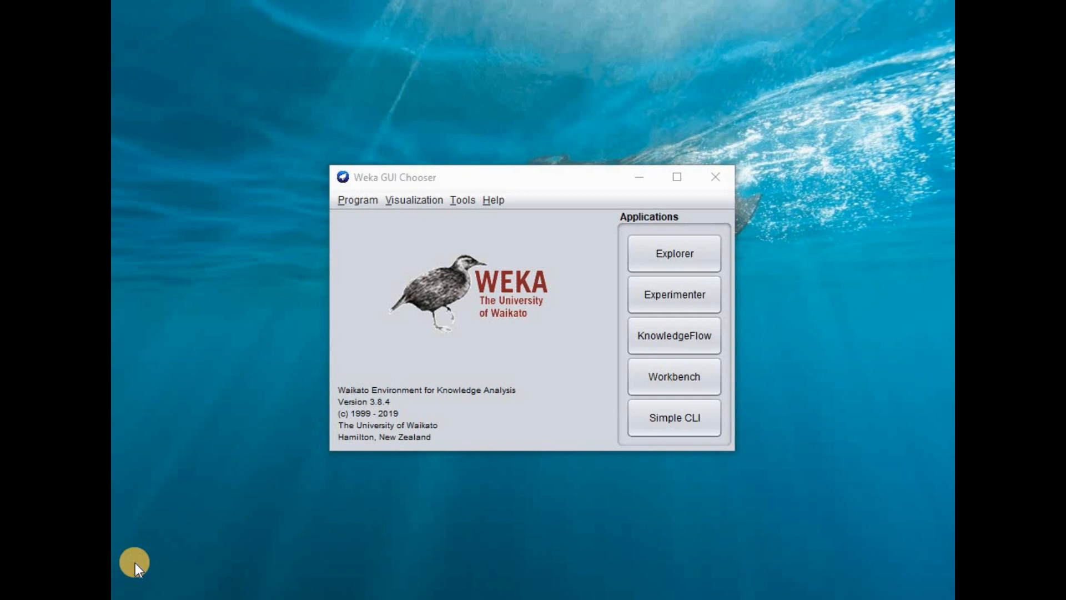
# Open the Explorer application and load the dataset labor weka.arff from the Desktop folder
pyautogui.click(656, 263)
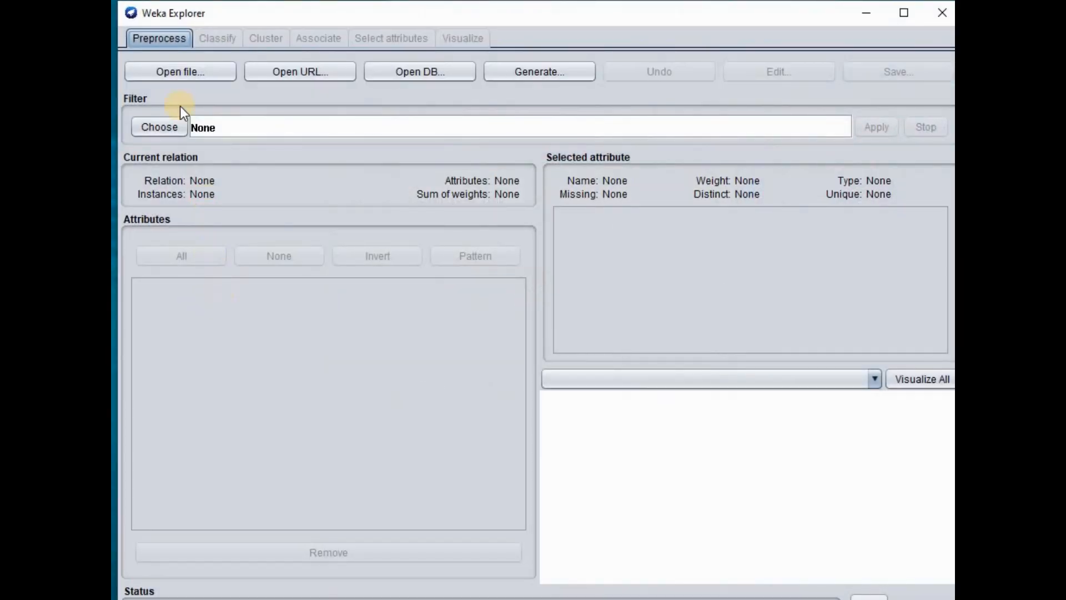
pyautogui.click(160, 69)
pyautogui.click(384, 136)
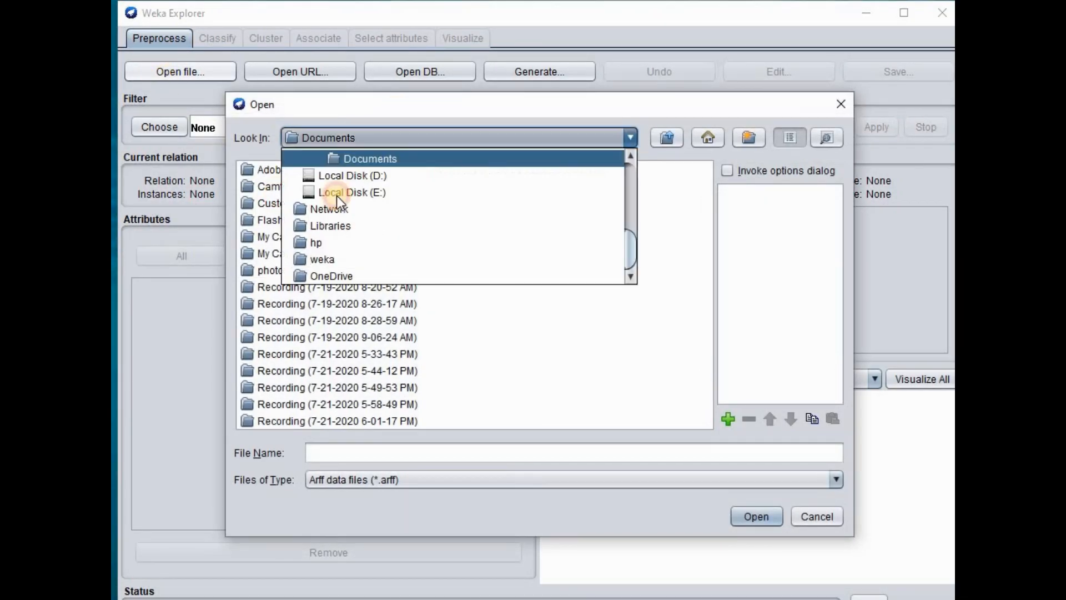
pyautogui.scroll(3, 337, 196)
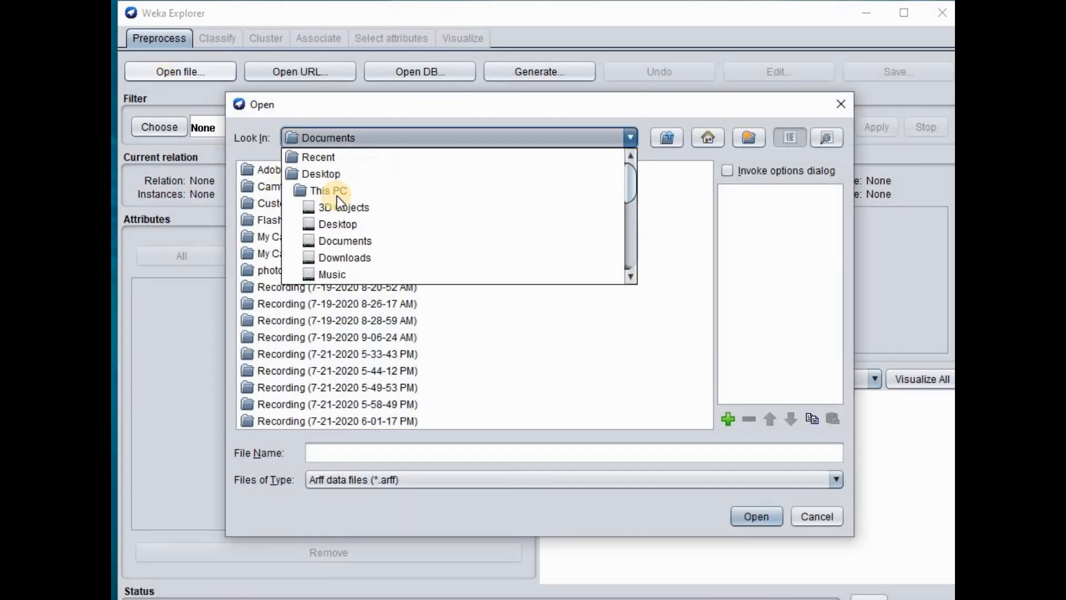
pyautogui.click(317, 174)
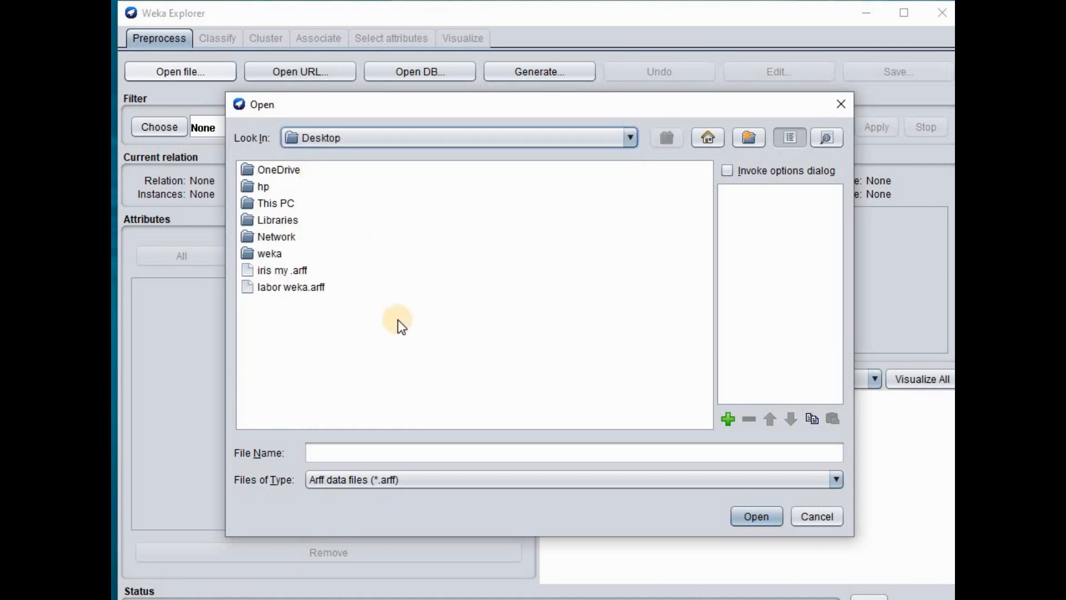
pyautogui.click(283, 290)
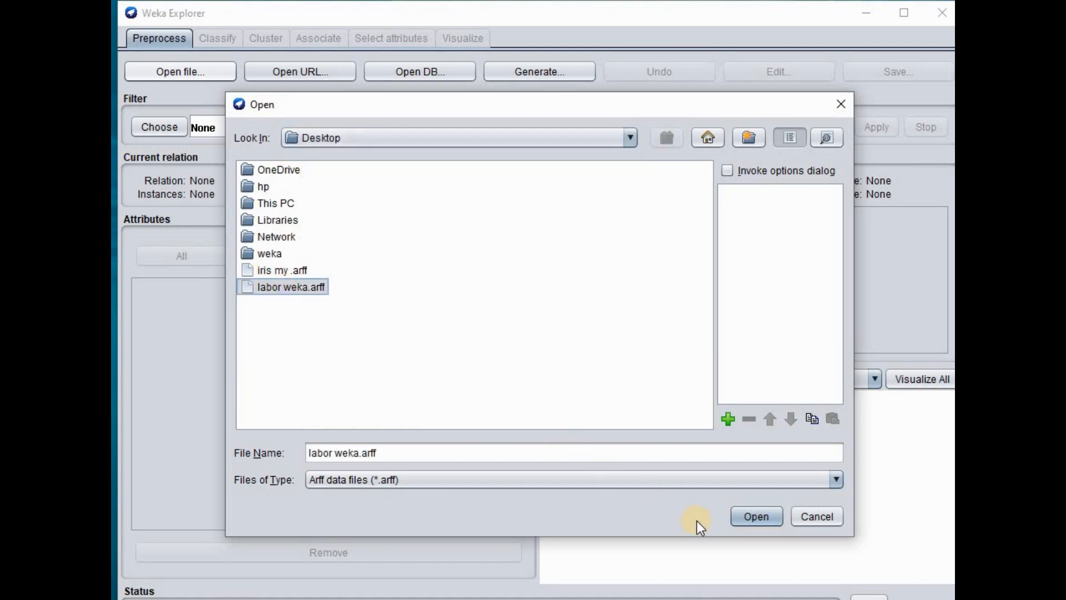
pyautogui.click(777, 516)
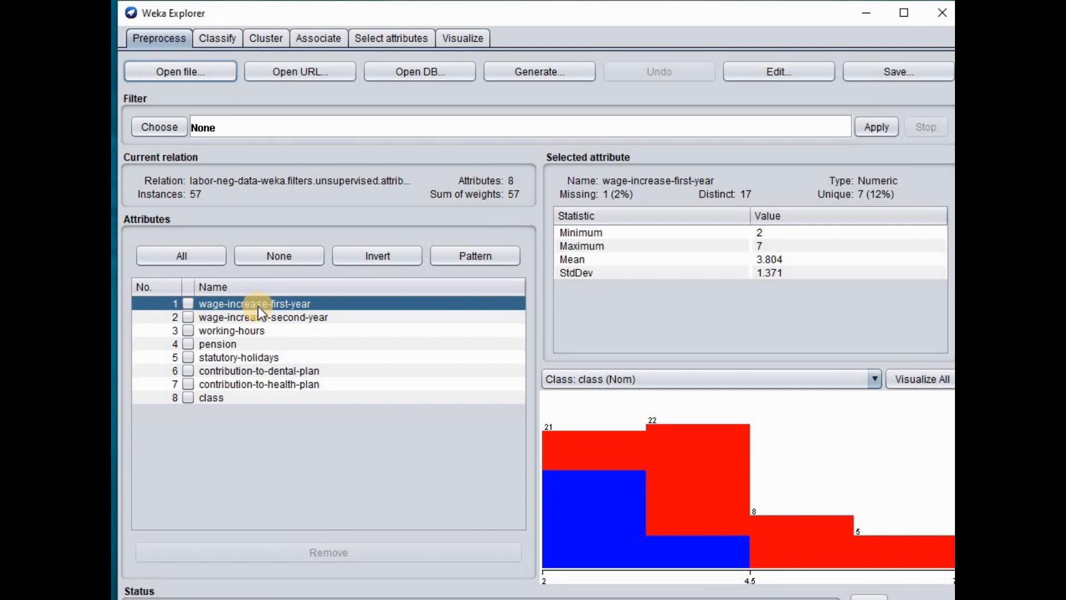
# Examine the statistics and class distribution of the wage-increase-second-year, working-hours, dental and health plan contribution, and class attributes
pyautogui.click(288, 319)
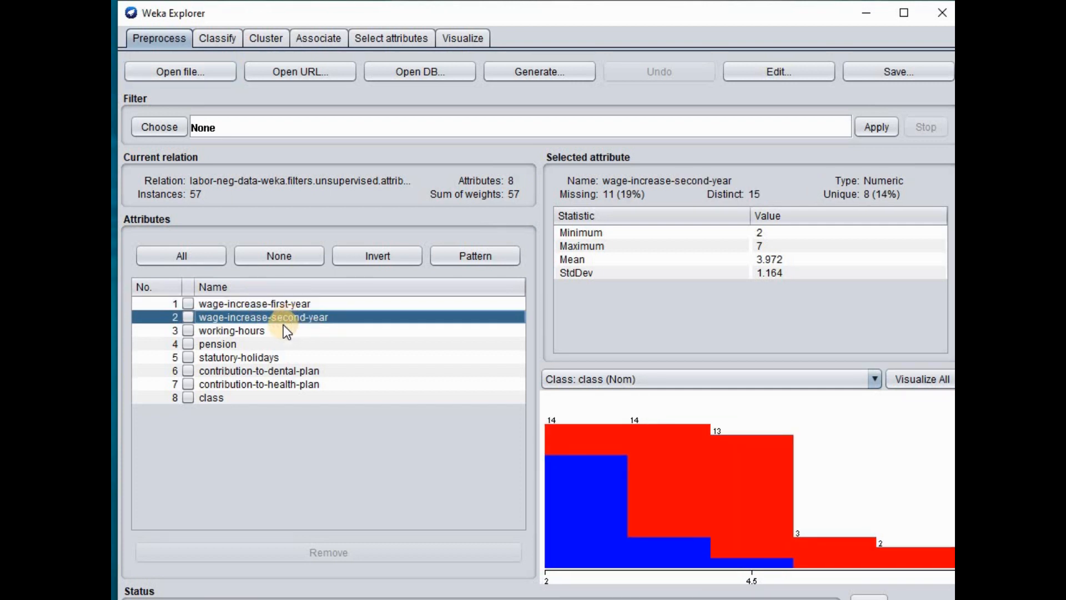
pyautogui.click(276, 330)
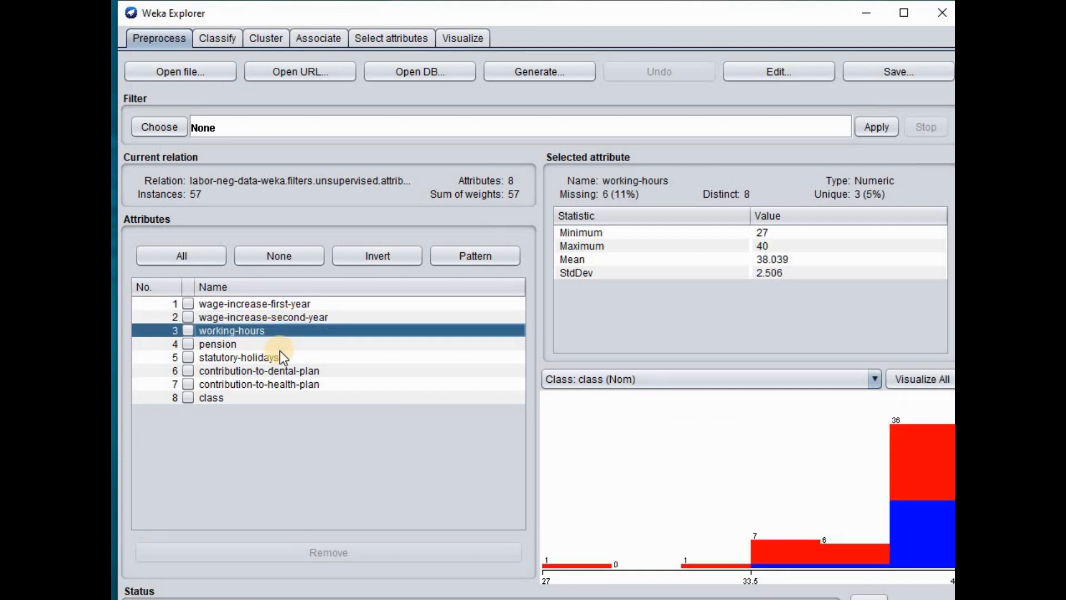
pyautogui.click(283, 376)
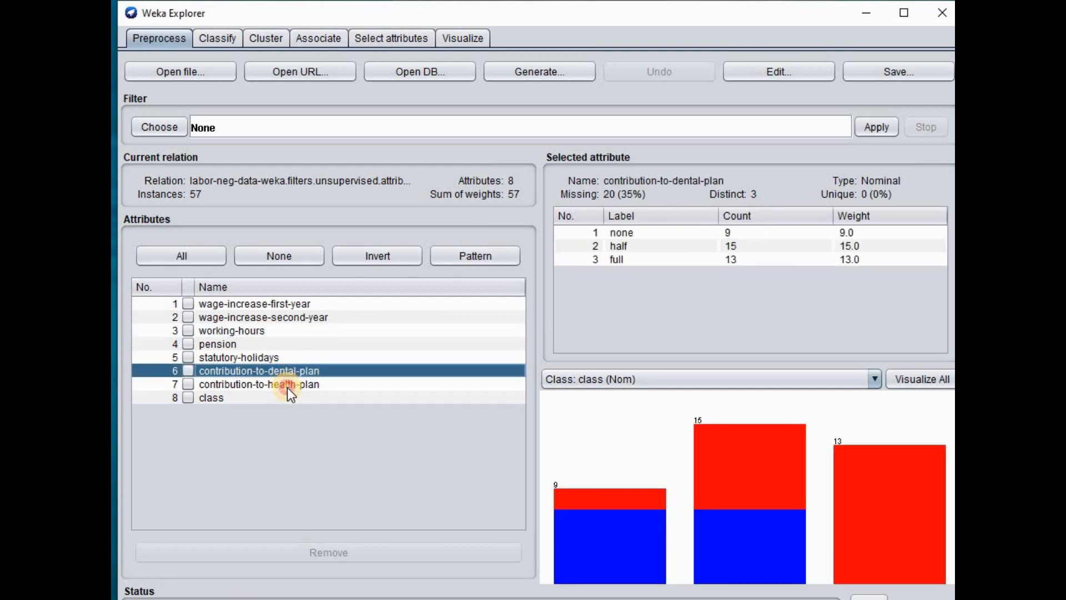
pyautogui.click(288, 388)
pyautogui.click(286, 401)
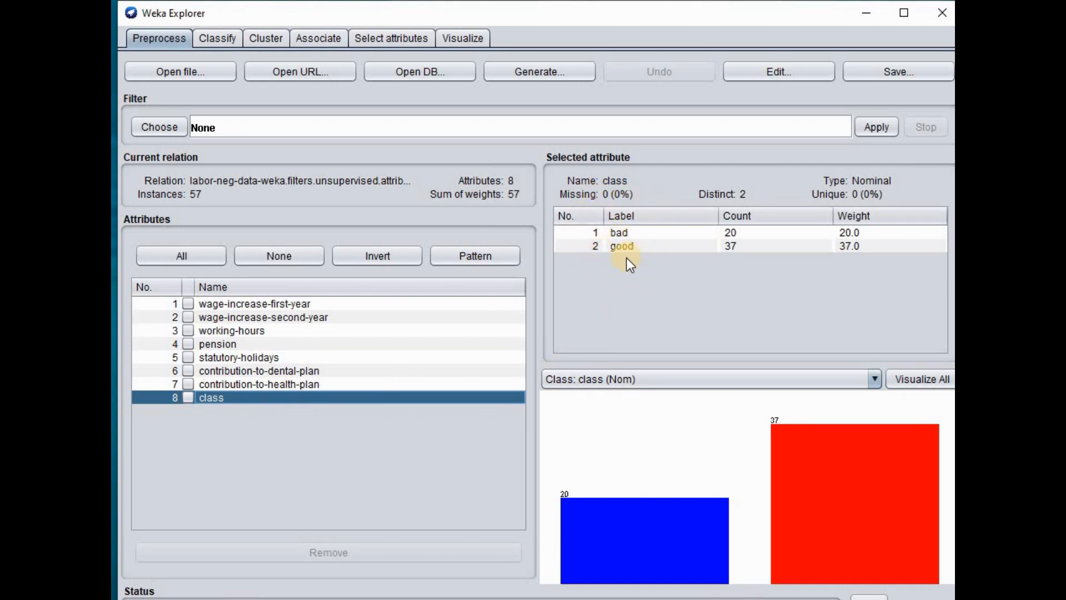
# Apply the unsupervised attribute filter Discretize with its default options to the dataset
pyautogui.click(168, 131)
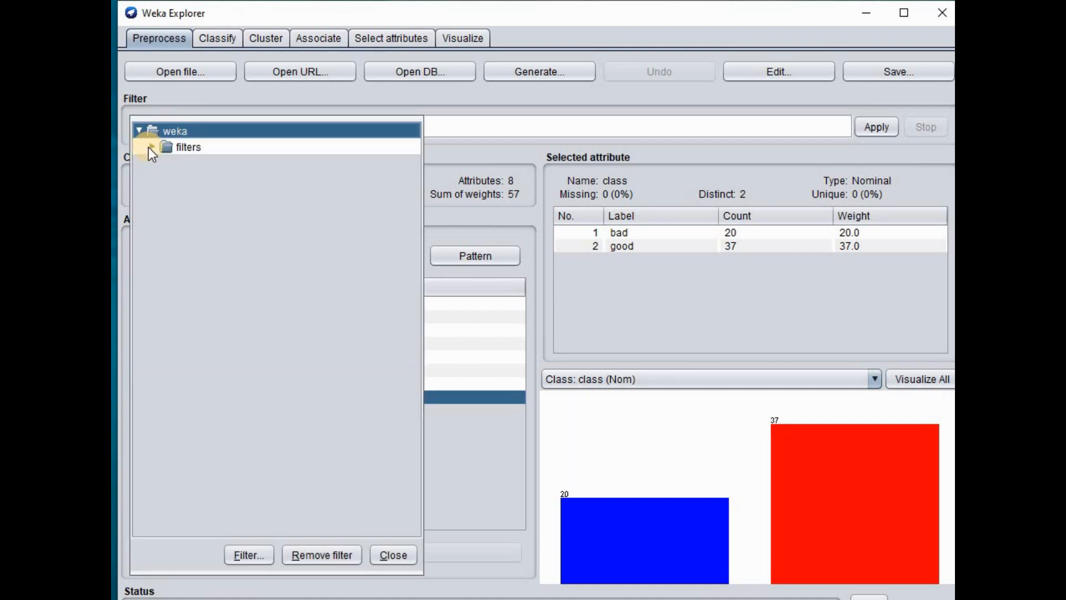
pyautogui.click(153, 147)
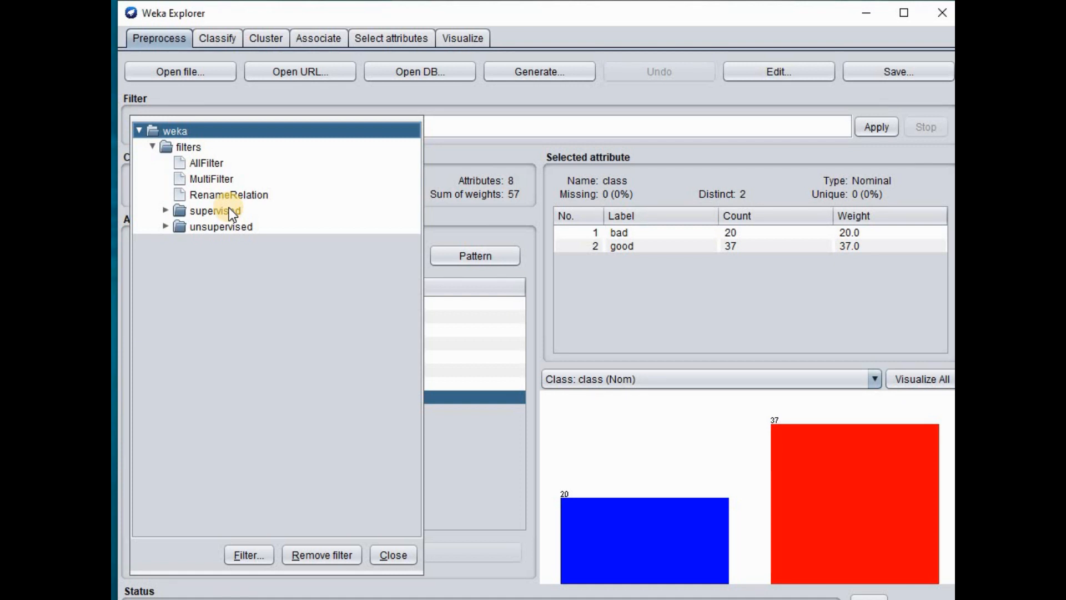
pyautogui.click(167, 226)
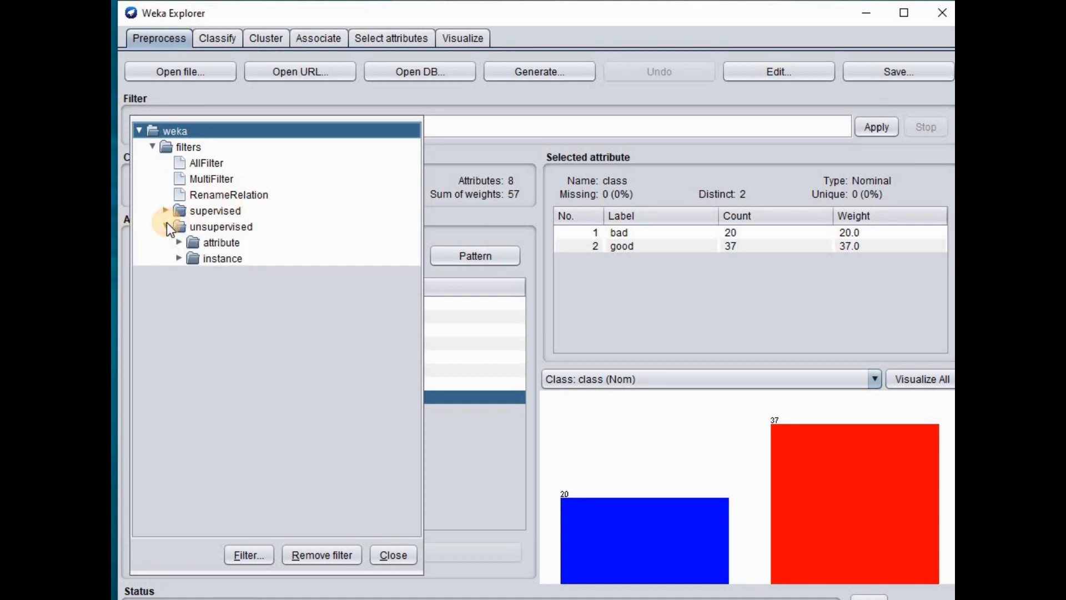
pyautogui.click(179, 243)
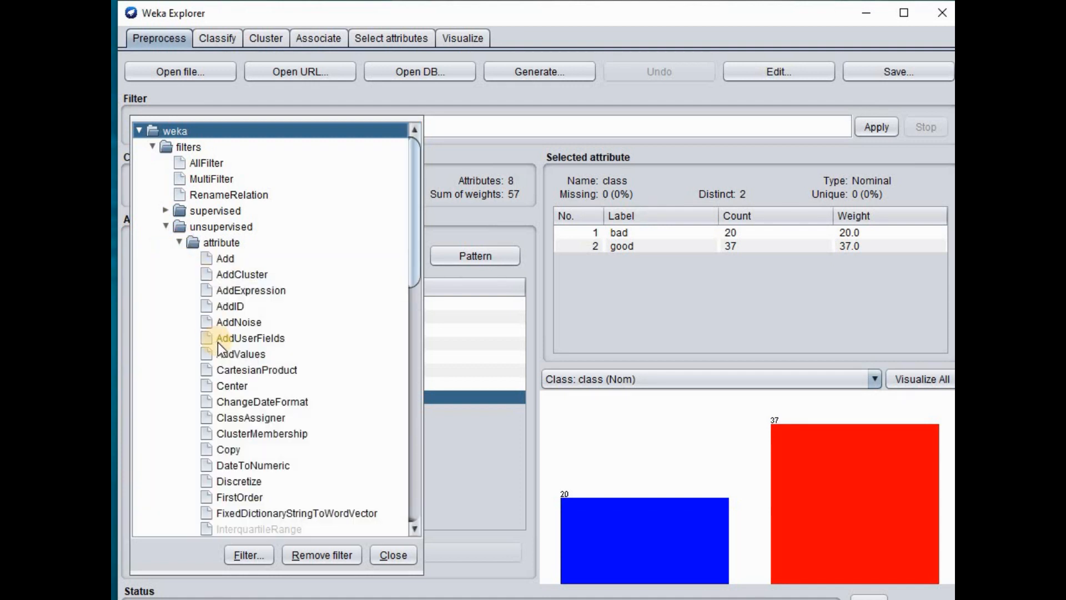
pyautogui.scroll(-2, 217, 343)
pyautogui.moveTo(230, 381)
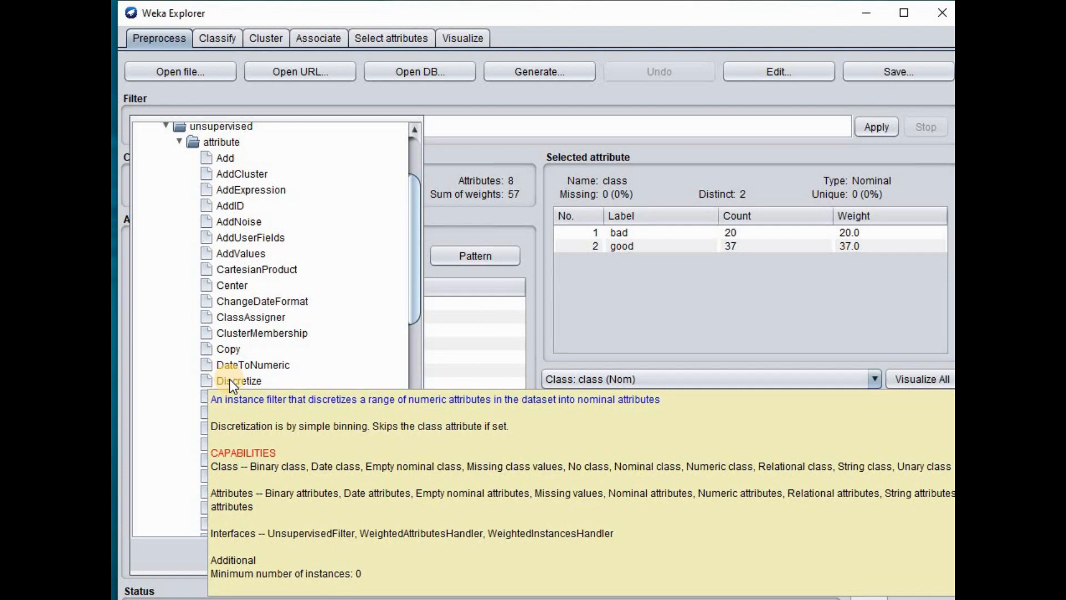
pyautogui.click(230, 382)
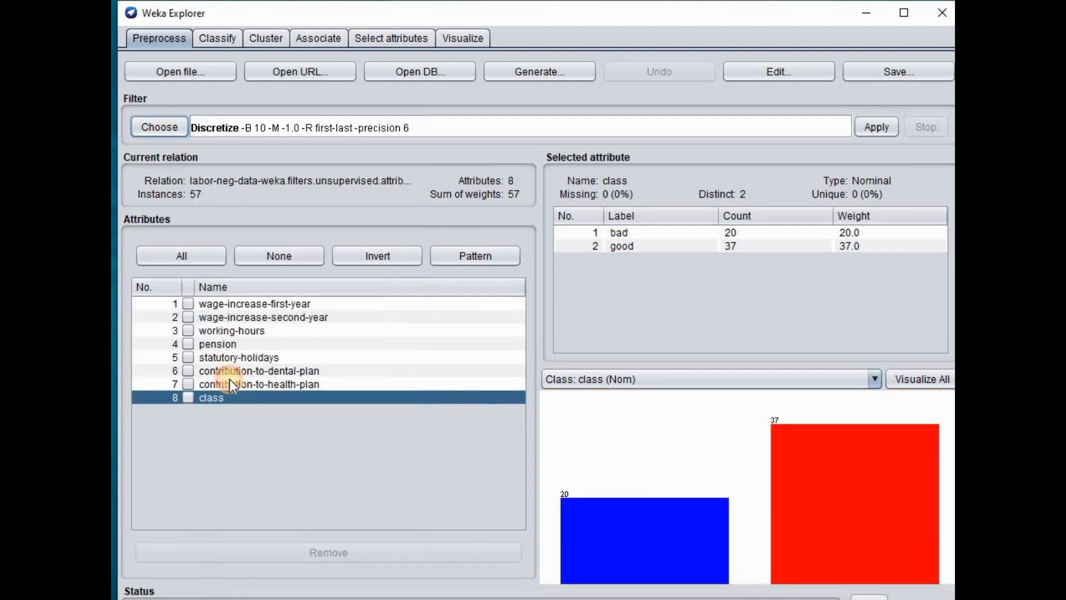
pyautogui.click(877, 131)
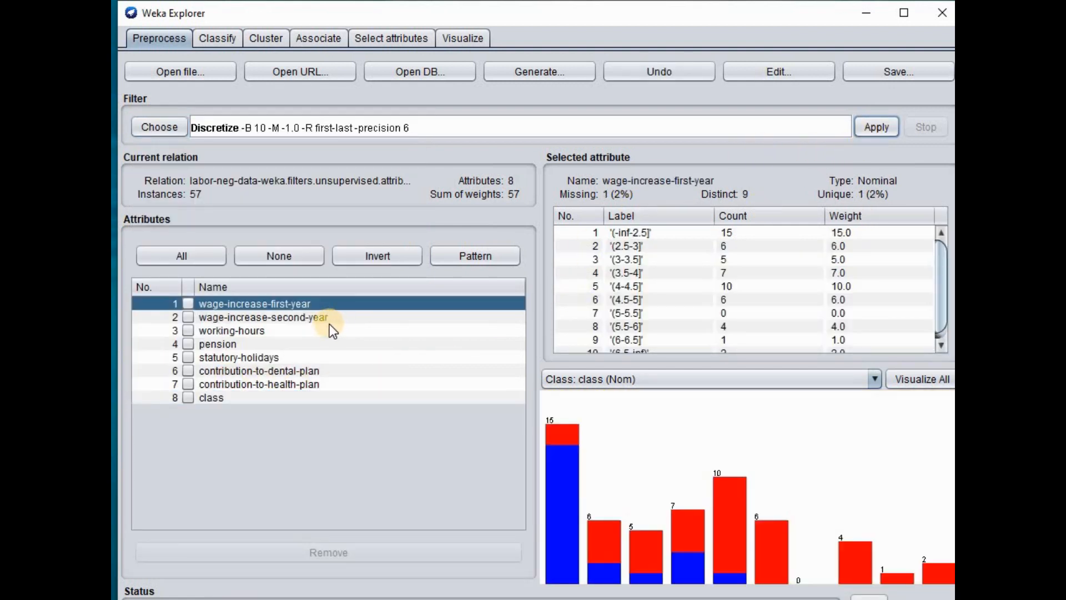
# Review the value bins and distributions of the discretized attributes from working-hours through class
pyautogui.click(321, 331)
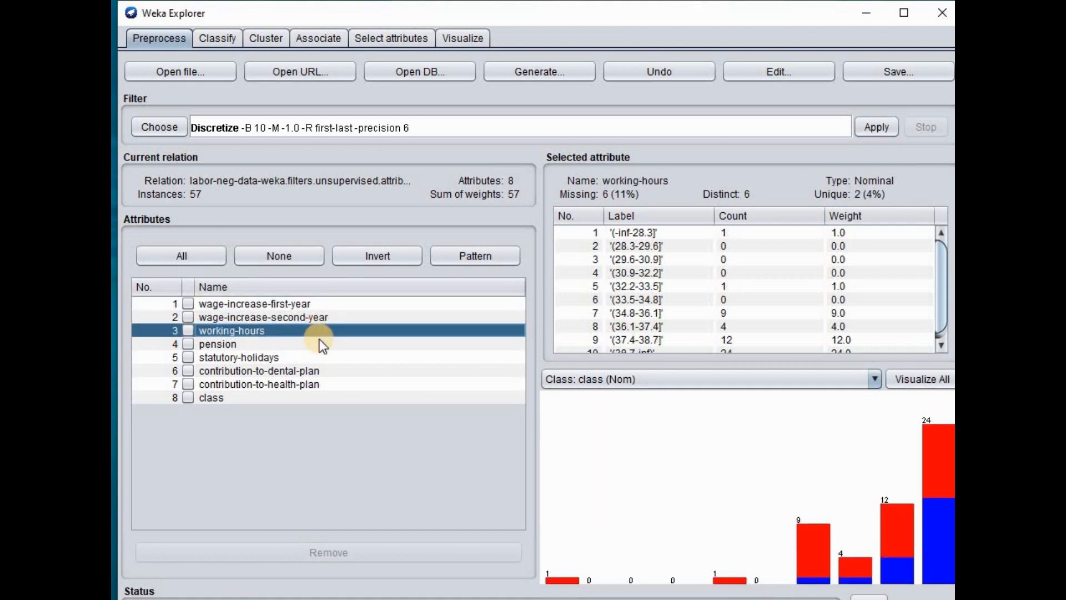
pyautogui.click(321, 343)
pyautogui.click(317, 357)
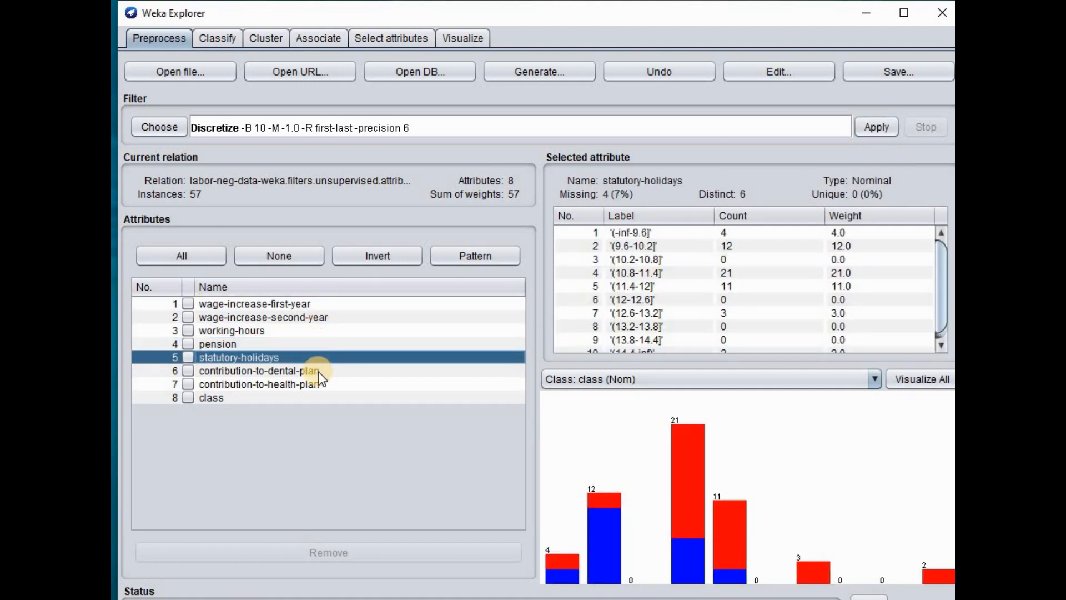
pyautogui.click(315, 372)
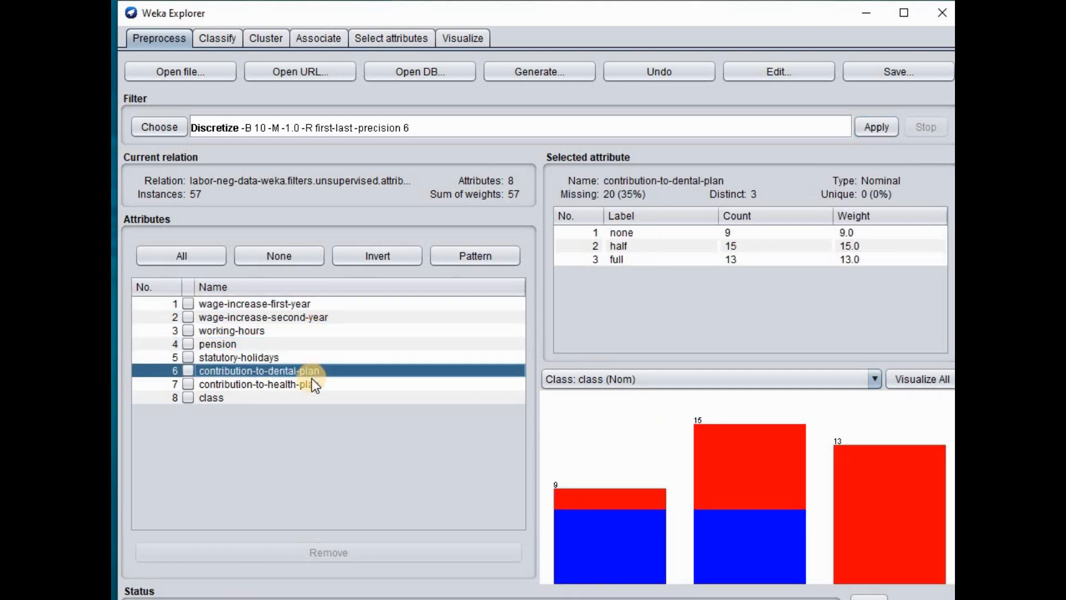
pyautogui.click(311, 379)
pyautogui.click(309, 396)
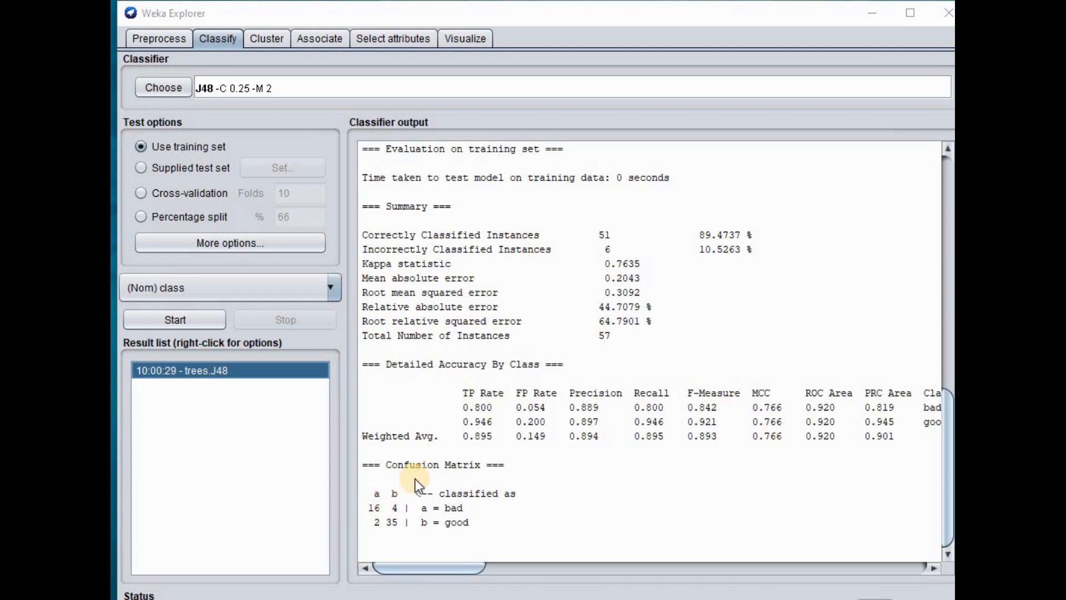
# Run the NaiveBayes classifier on the training set and compare its evaluation with the J48 result
pyautogui.scroll(8, 415, 480)
pyautogui.scroll(-8, 416, 479)
pyautogui.click(165, 89)
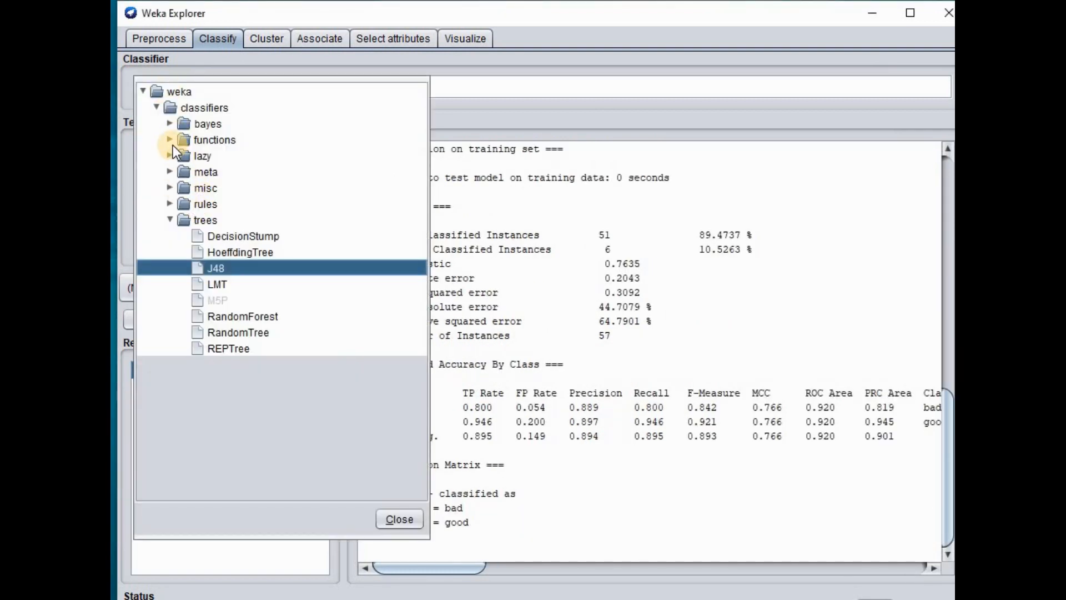
pyautogui.click(170, 124)
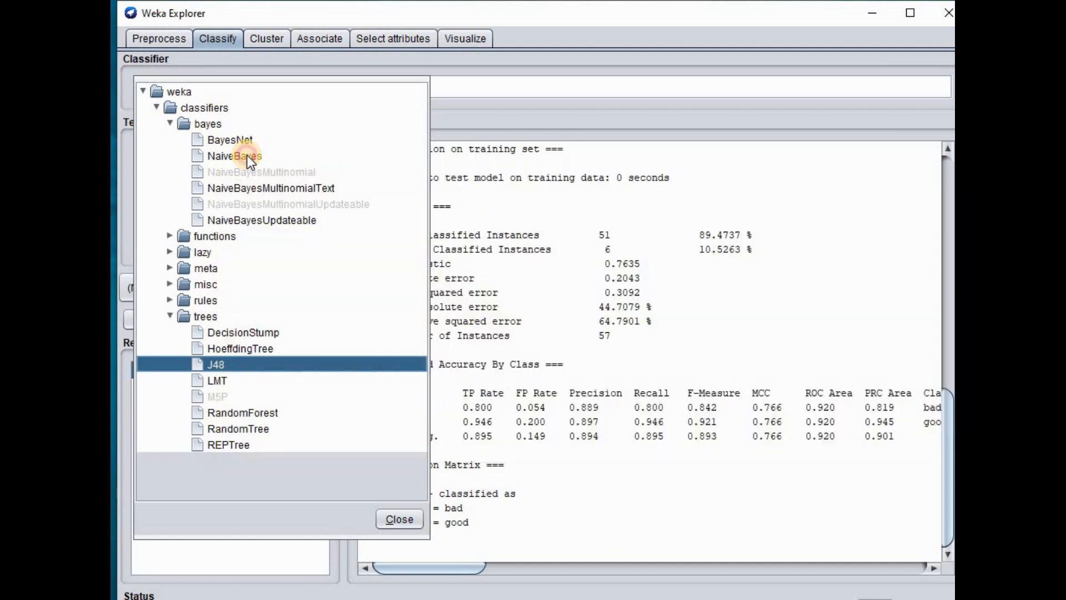
pyautogui.click(249, 158)
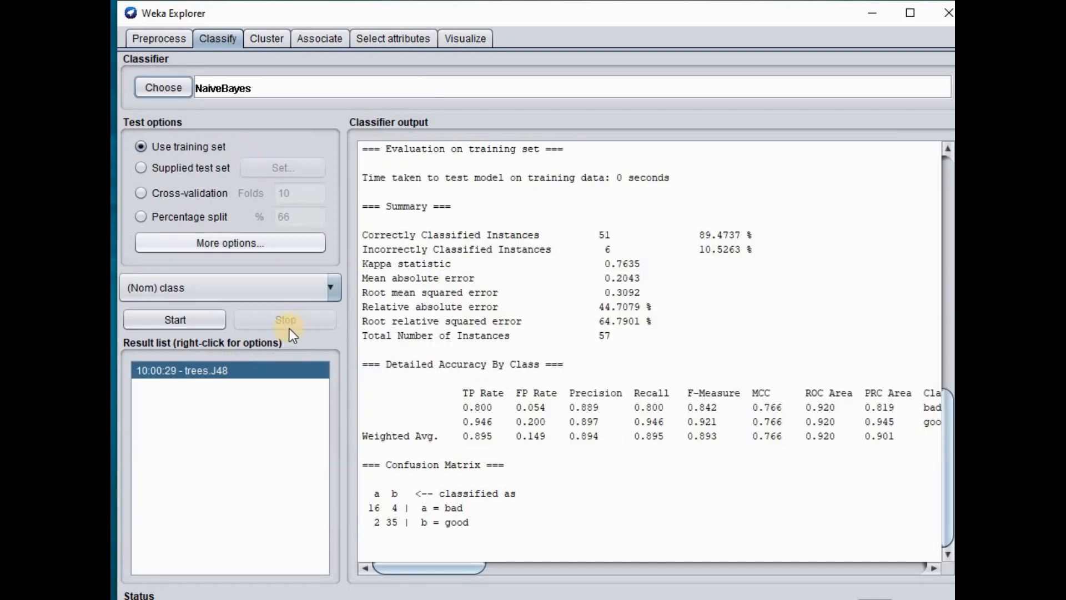
pyautogui.click(191, 326)
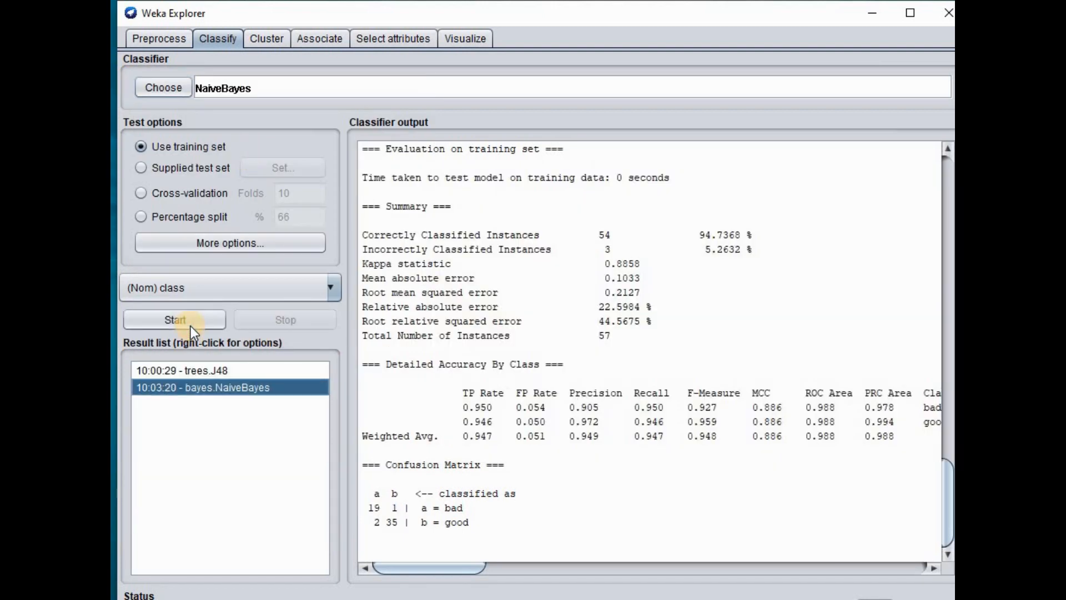
pyautogui.click(234, 372)
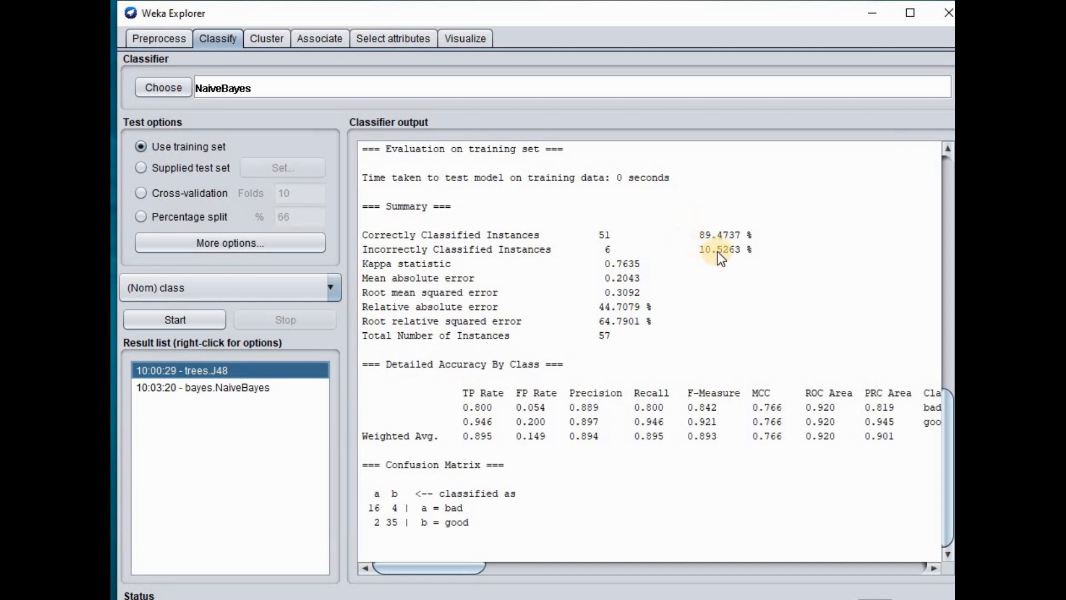
pyautogui.click(287, 388)
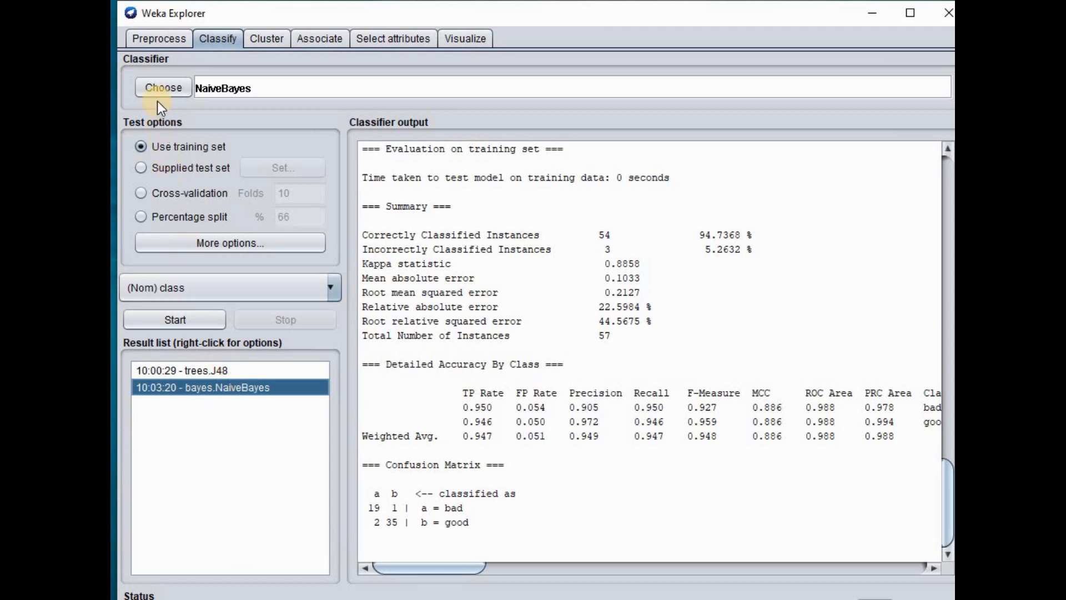
# Try to switch the classifier to SMO from the functions group and start an evaluation on the training set
pyautogui.click(157, 87)
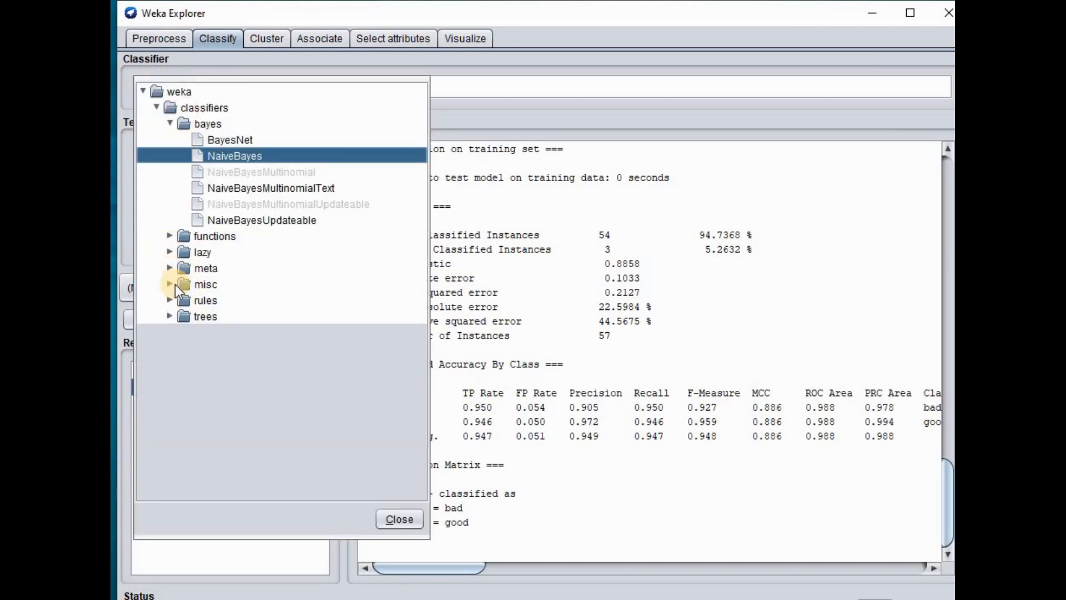
pyautogui.click(171, 301)
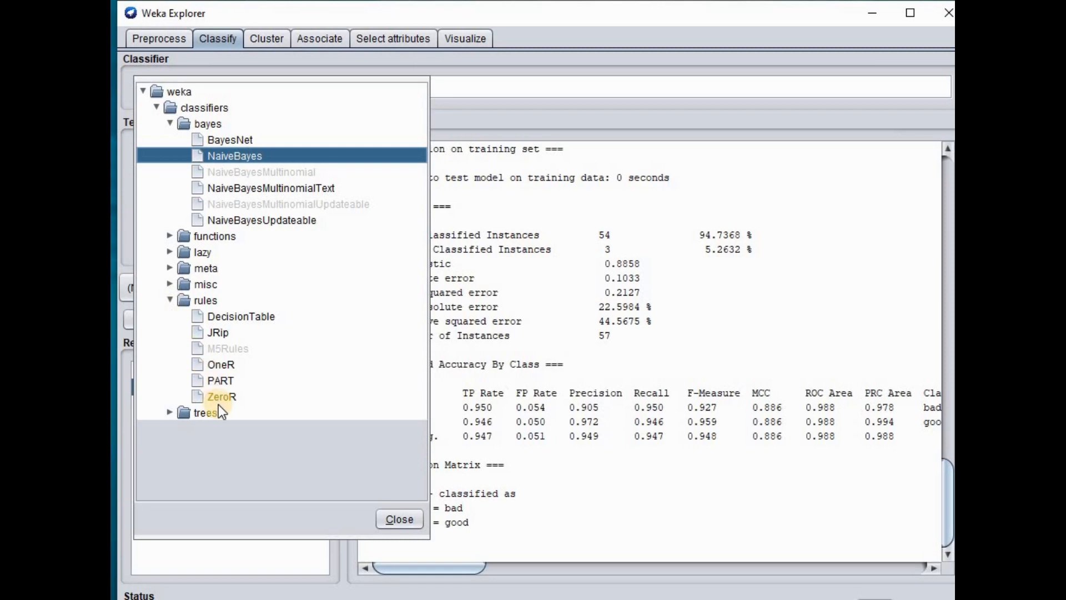
pyautogui.click(171, 236)
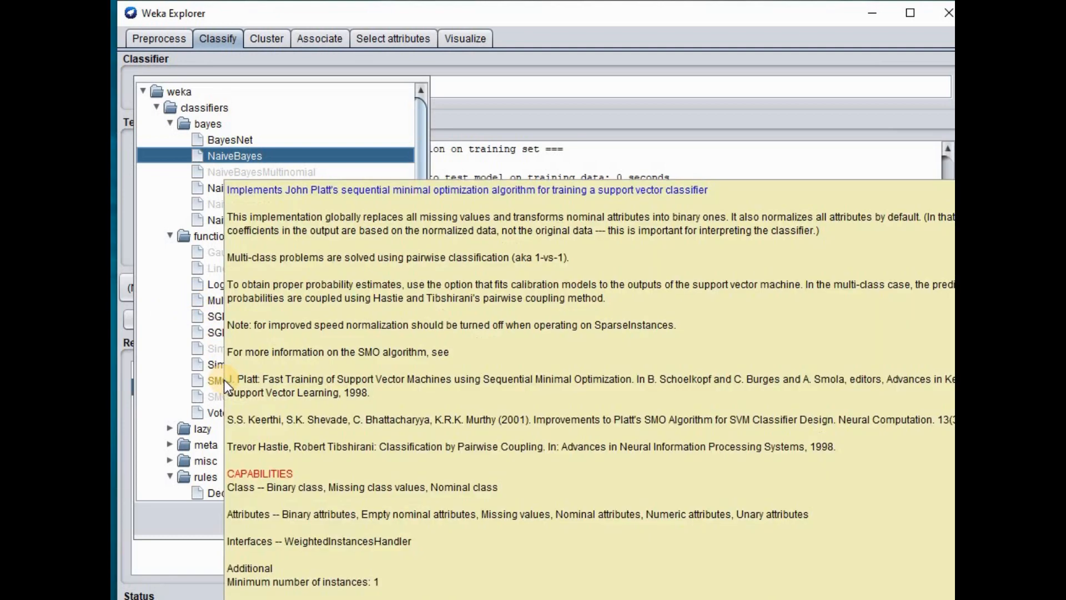
pyautogui.click(224, 380)
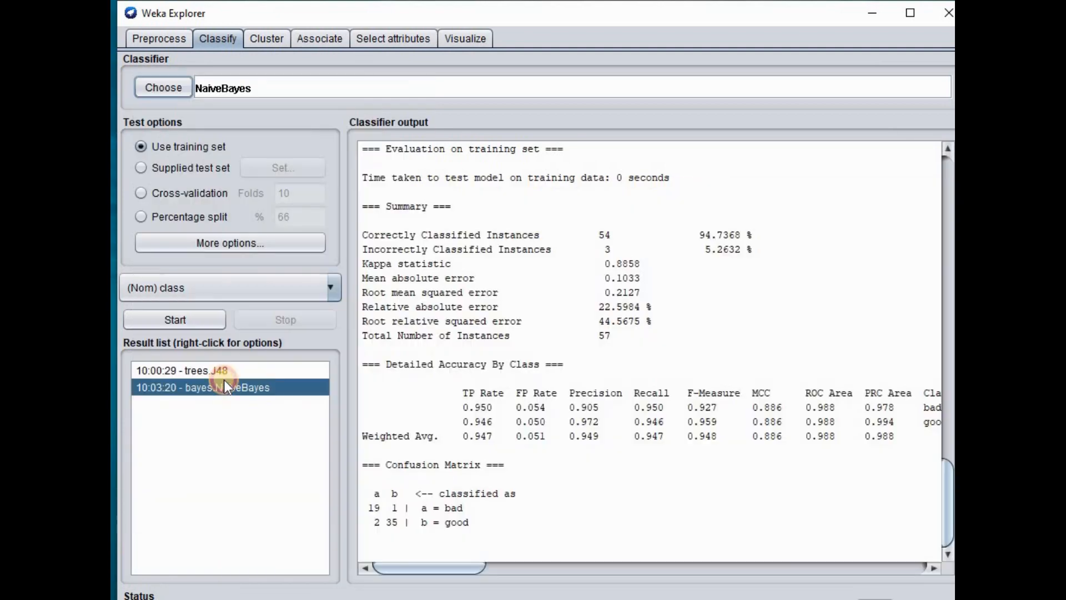
pyautogui.click(207, 320)
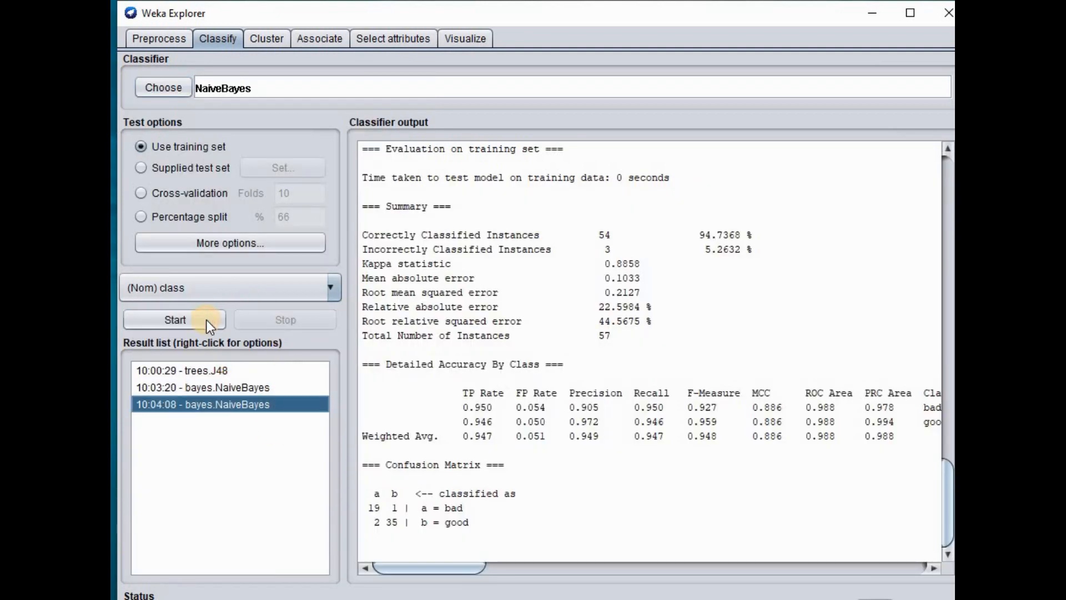
# Choose the SMO function classifier with default options and run it on the training set
pyautogui.click(158, 84)
pyautogui.click(170, 236)
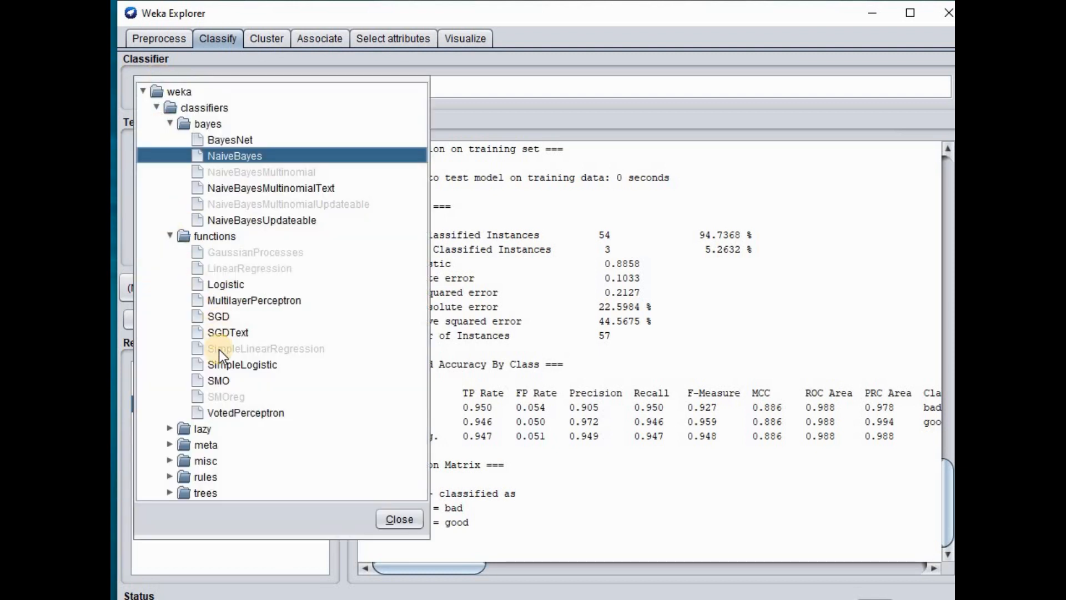
pyautogui.click(223, 379)
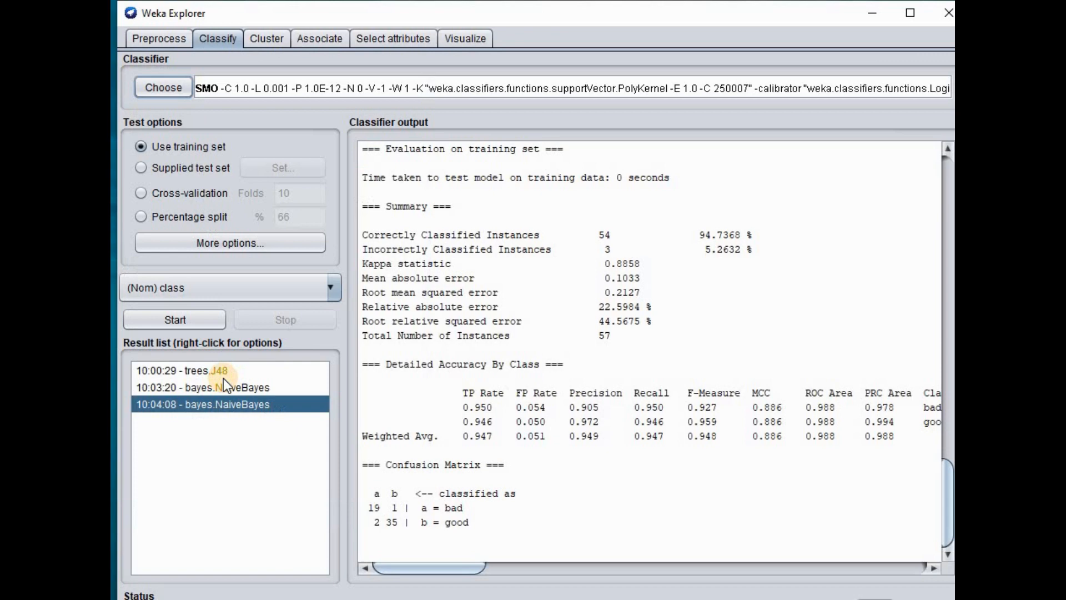
pyautogui.click(193, 318)
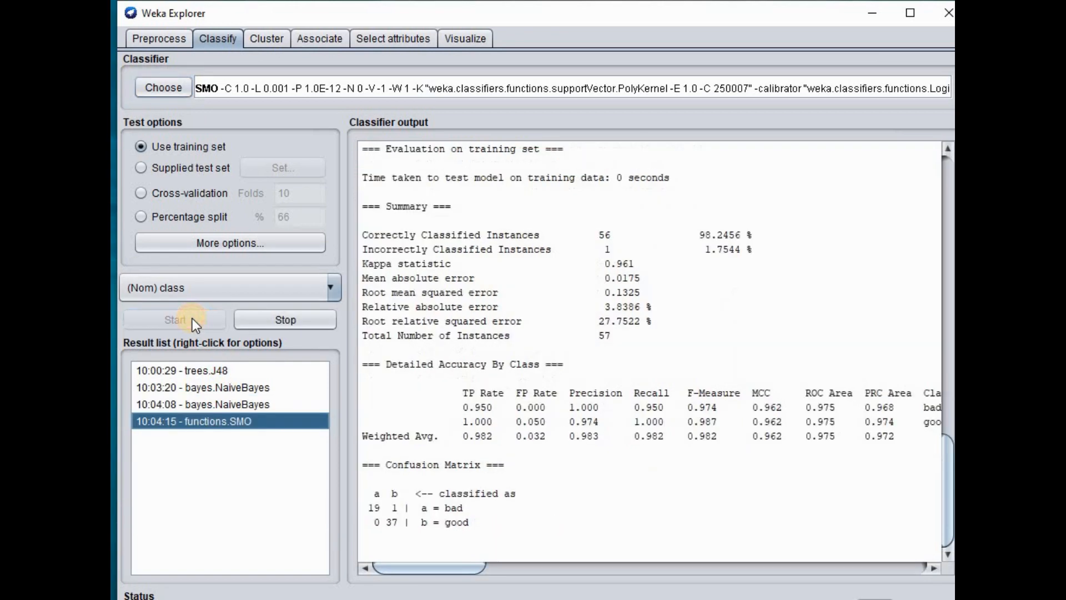
# Compare the training-set evaluation of the NaiveBayes runs with that of the SMO run
pyautogui.click(251, 407)
pyautogui.click(255, 390)
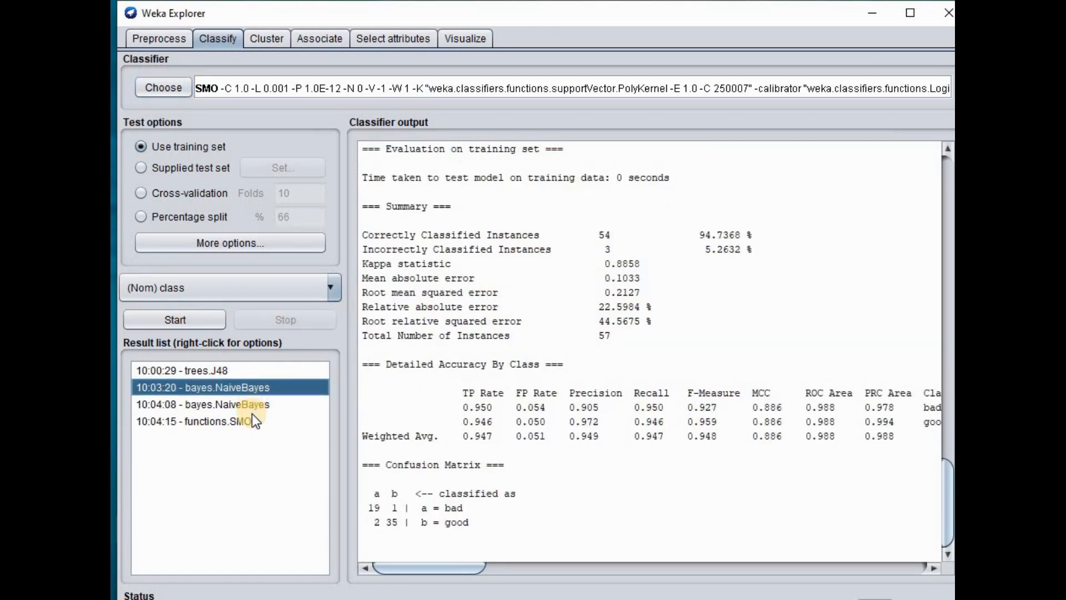
pyautogui.click(253, 416)
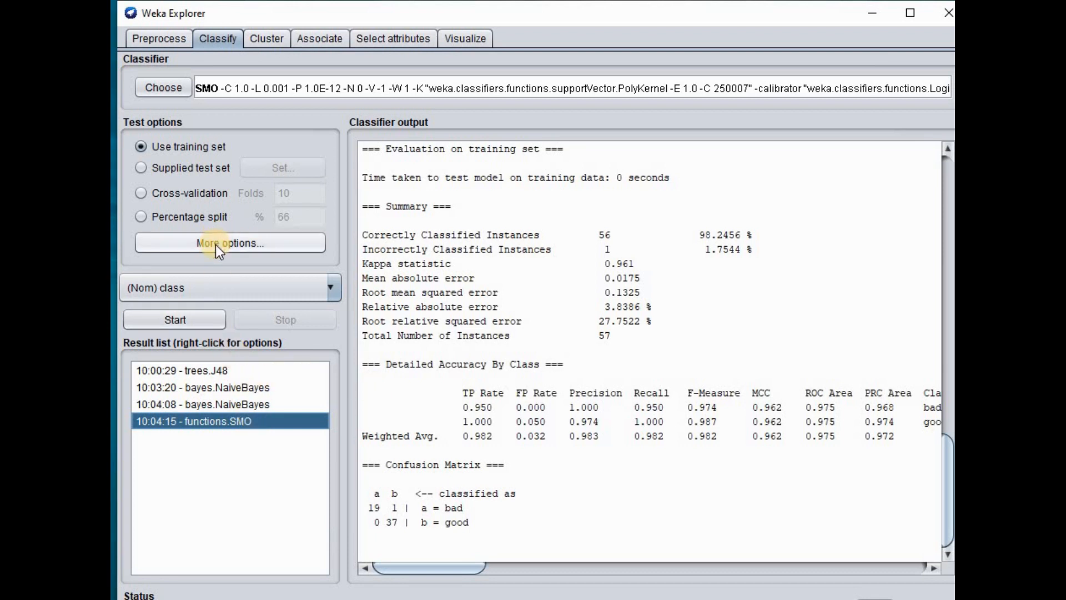
# Visualize the decision tree of the J48 result and fit it to the screen
pyautogui.click(193, 370)
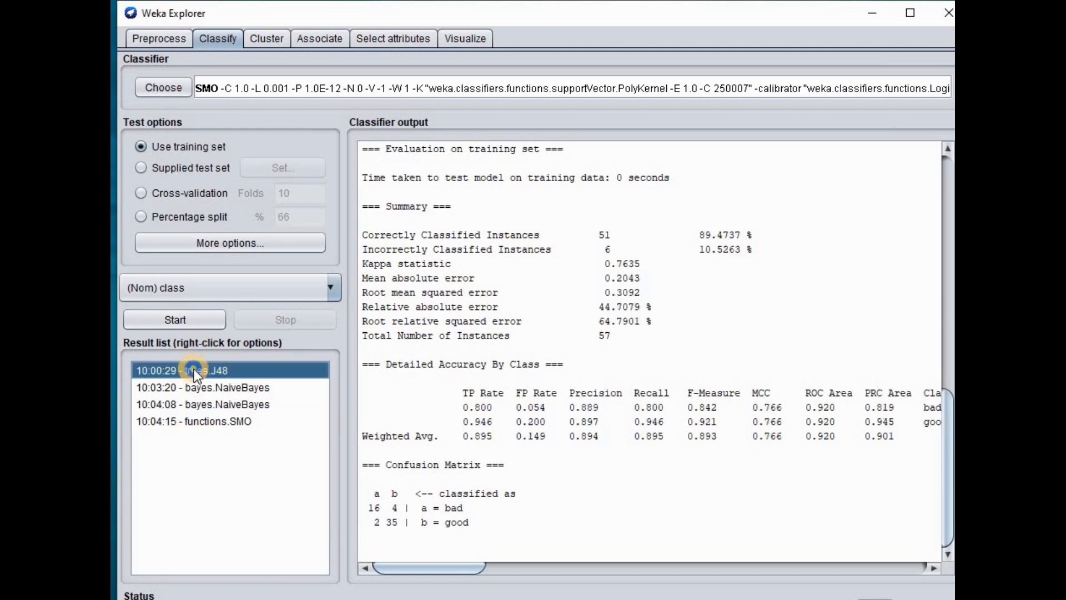
pyautogui.rightClick(195, 371)
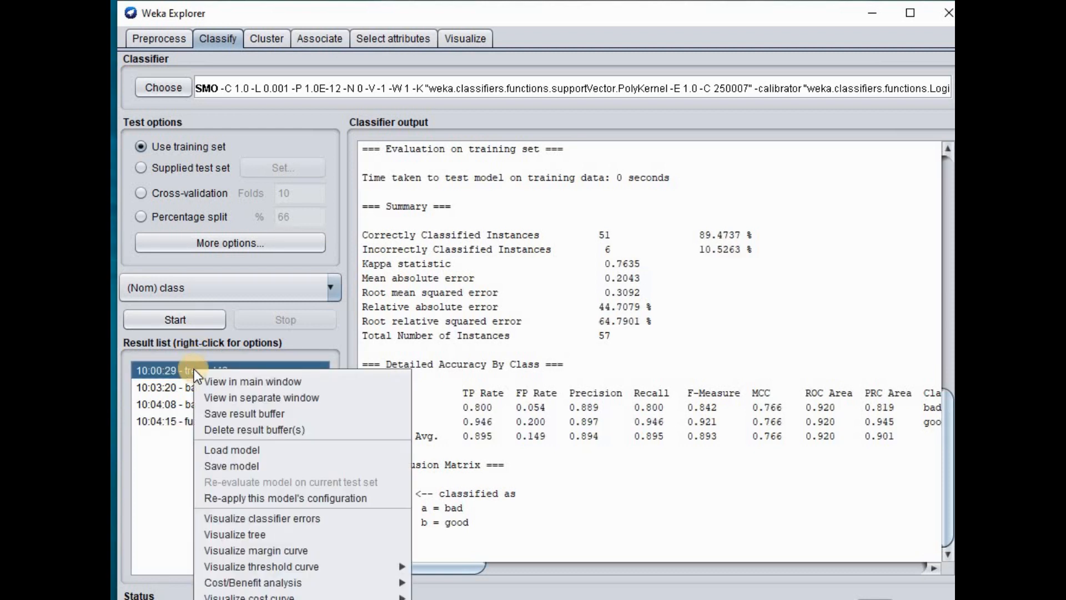
pyautogui.click(270, 534)
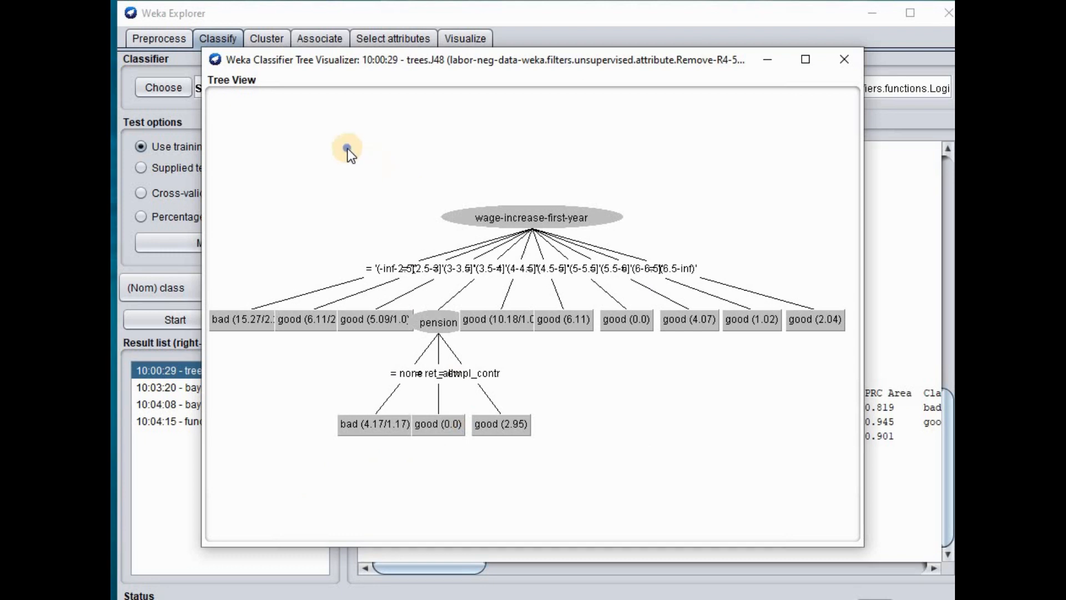
pyautogui.rightClick(347, 149)
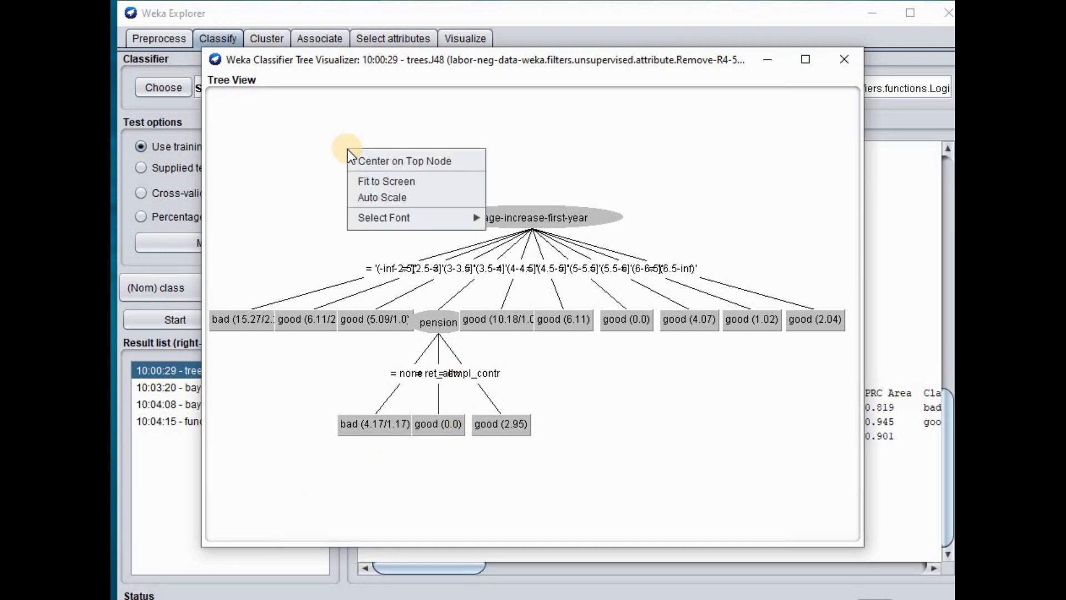
pyautogui.click(362, 177)
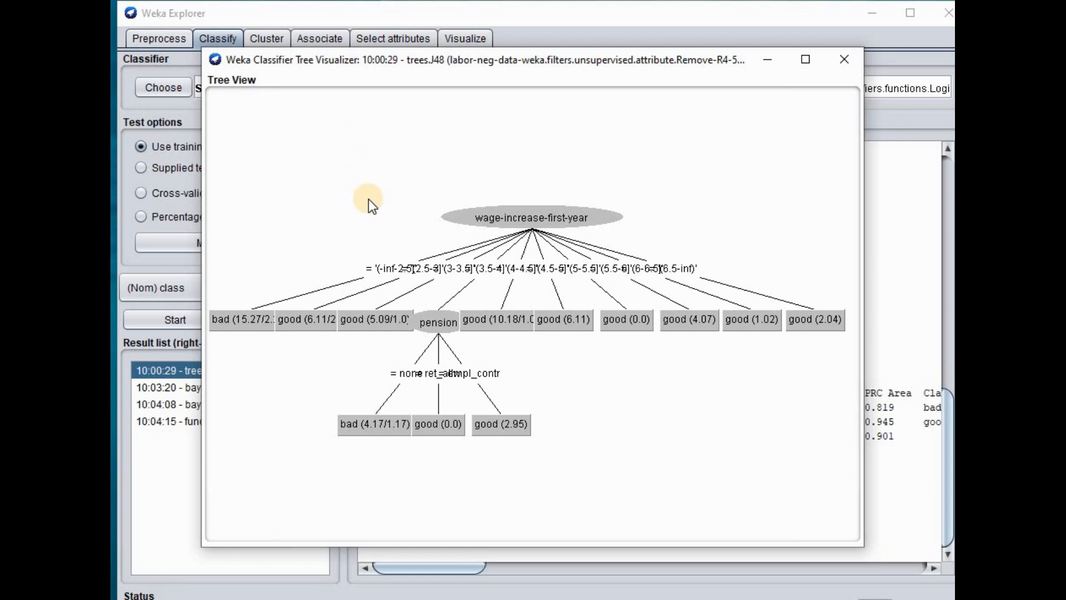
# Examine the J48 tree along with its node and font size options, and close the tree visualizer
pyautogui.moveTo(837, 534); pyautogui.dragTo(914, 598)
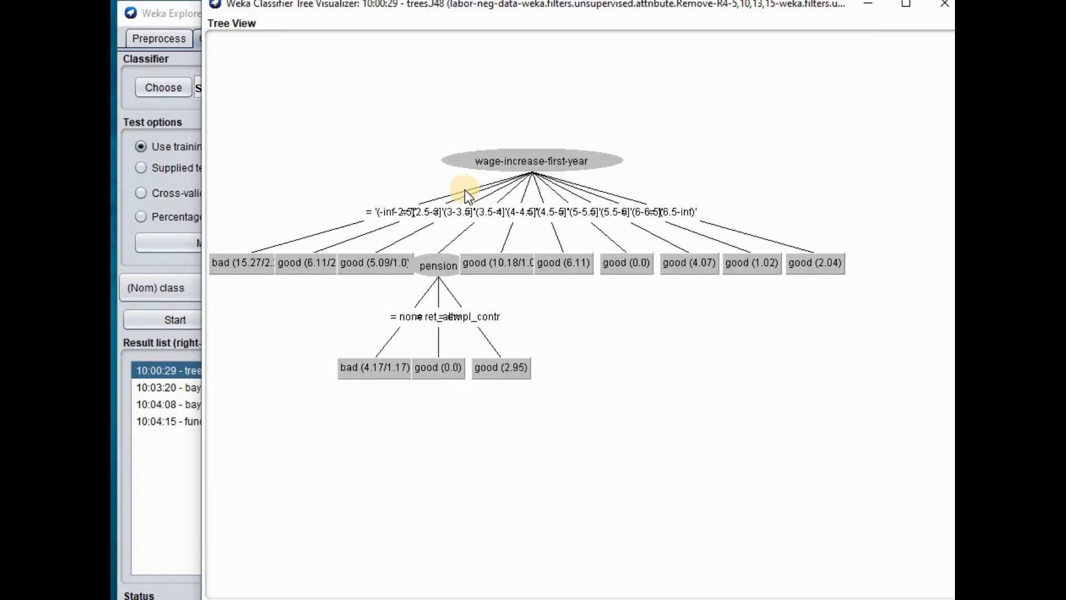
pyautogui.moveTo(315, 10); pyautogui.dragTo(288, 50)
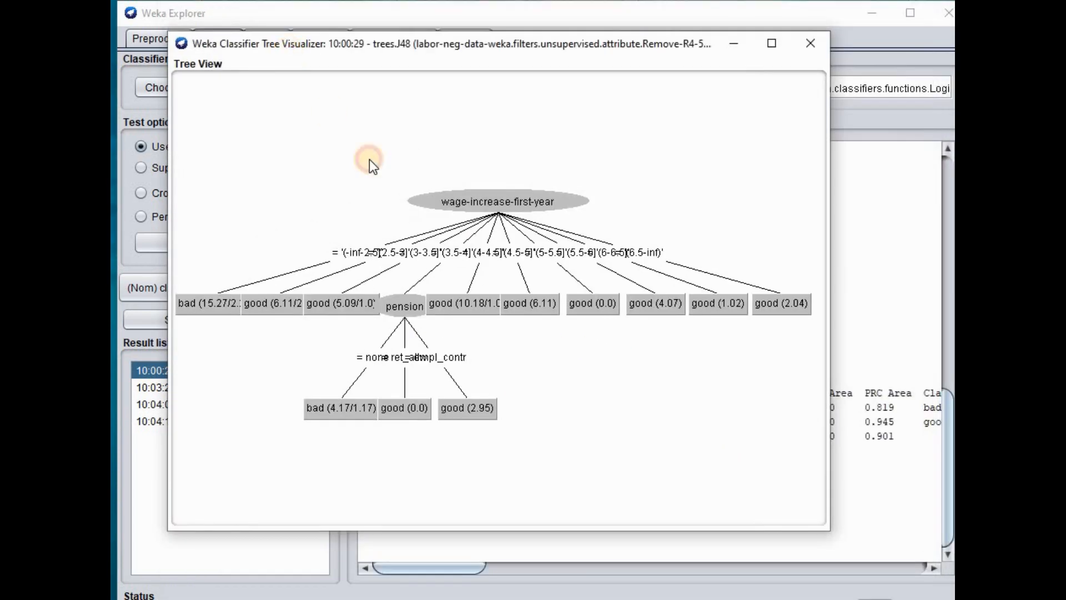
pyautogui.rightClick(471, 208)
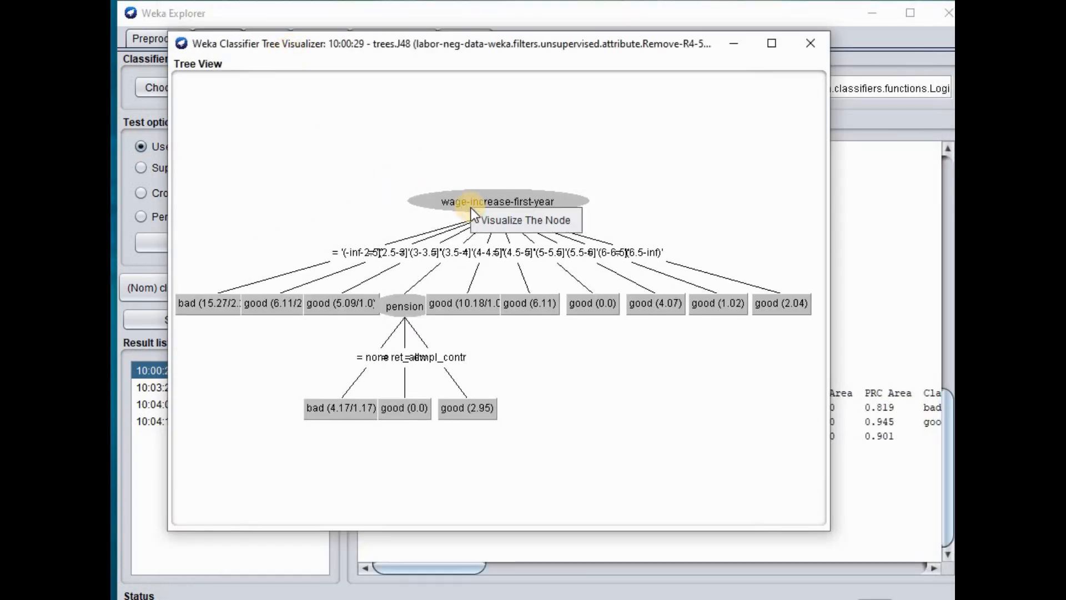
pyautogui.rightClick(441, 195)
pyautogui.rightClick(375, 146)
pyautogui.moveTo(411, 214)
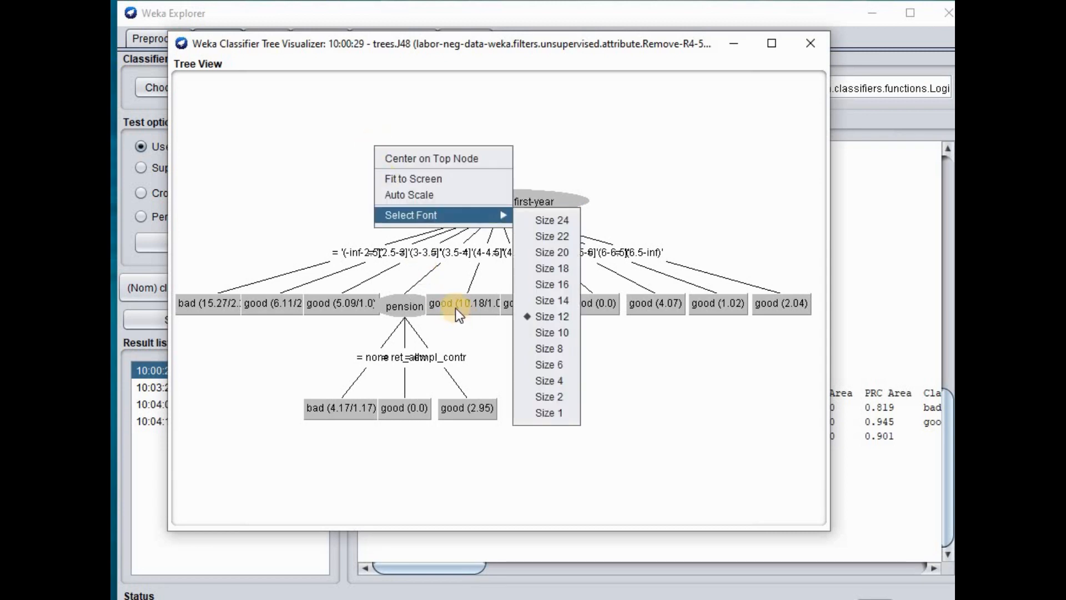
pyautogui.rightClick(213, 126)
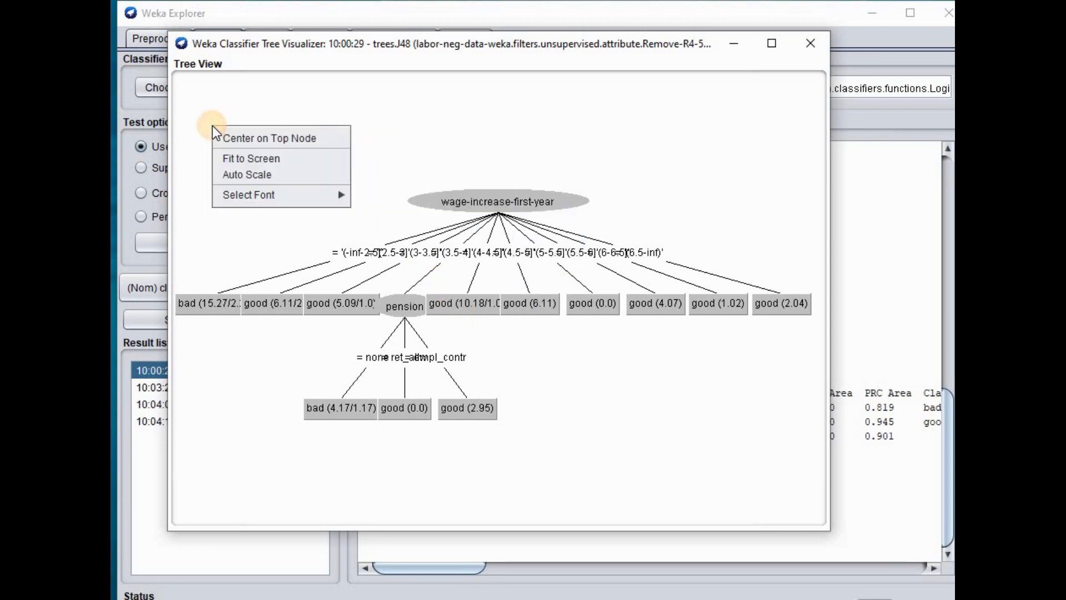
pyautogui.click(256, 159)
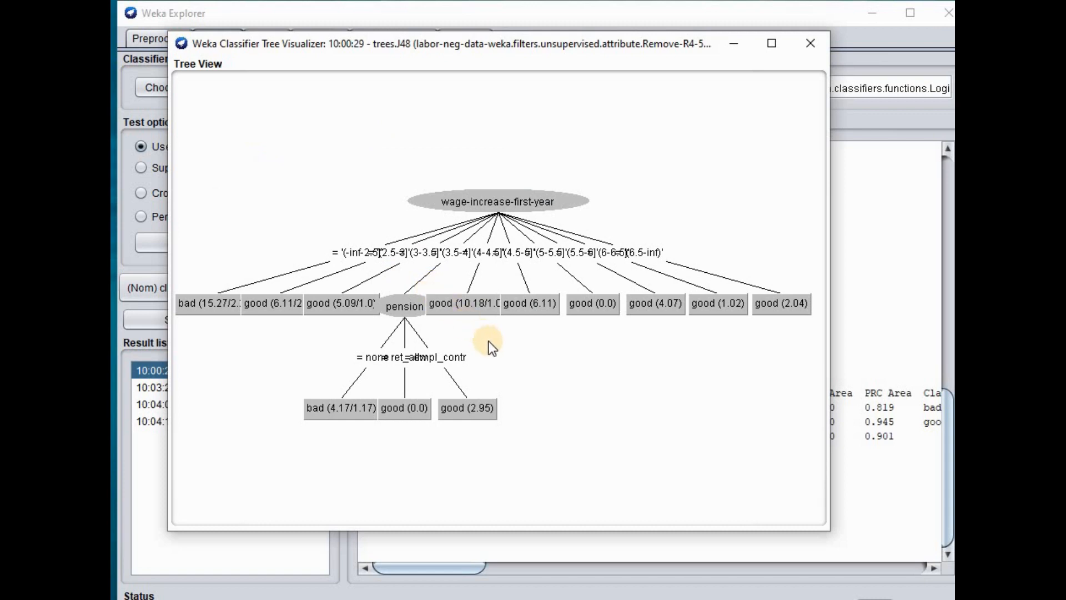
pyautogui.moveTo(488, 341); pyautogui.dragTo(507, 272)
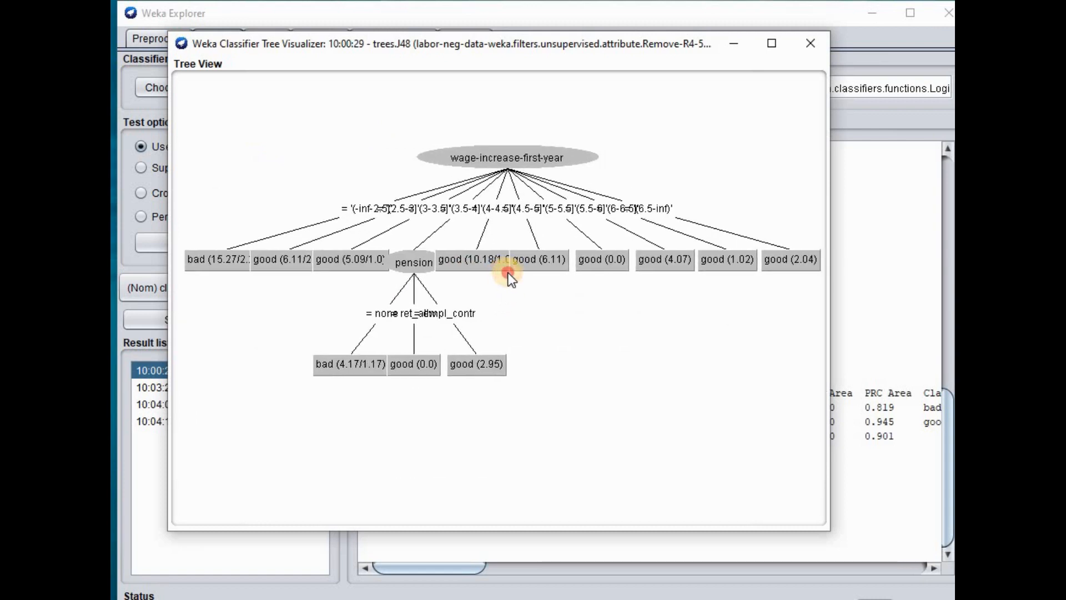
pyautogui.click(811, 54)
# Check whether tree visualization is available for the second NaiveBayes result and the SMO result
pyautogui.click(251, 406)
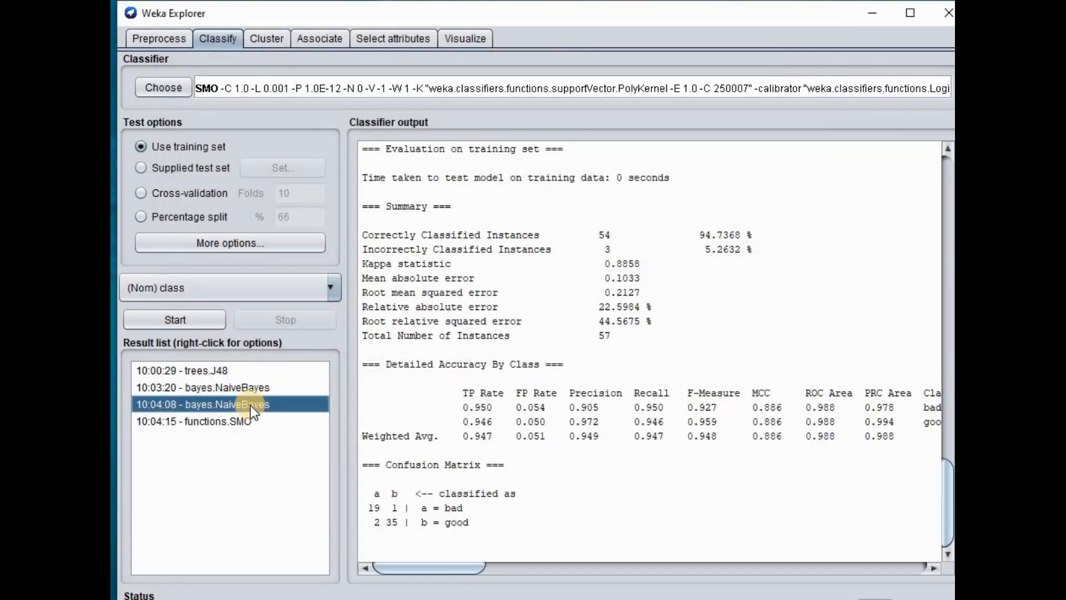
pyautogui.rightClick(251, 405)
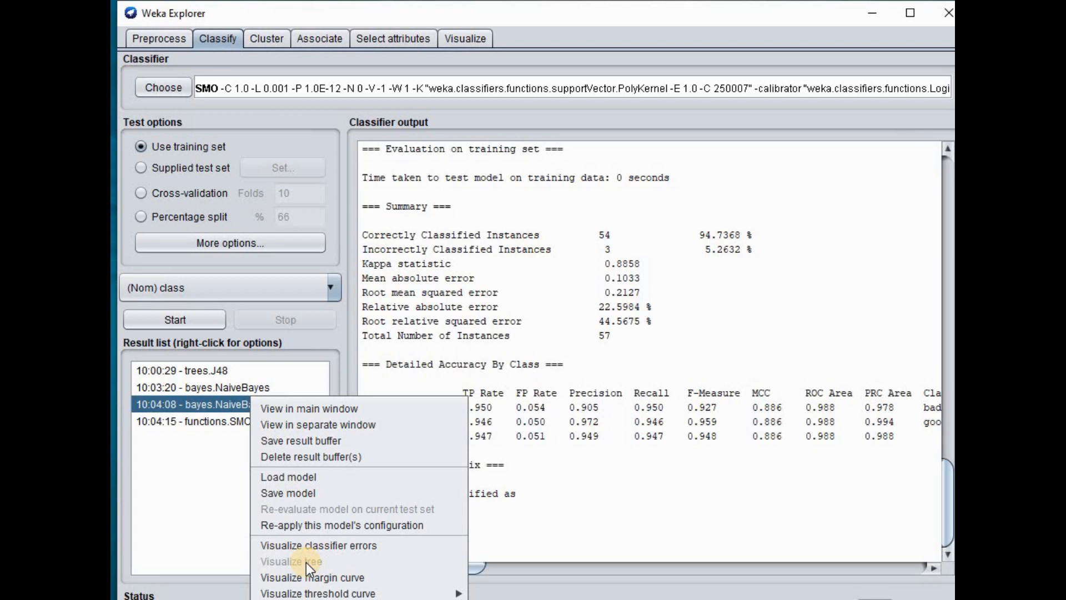
pyautogui.click(190, 451)
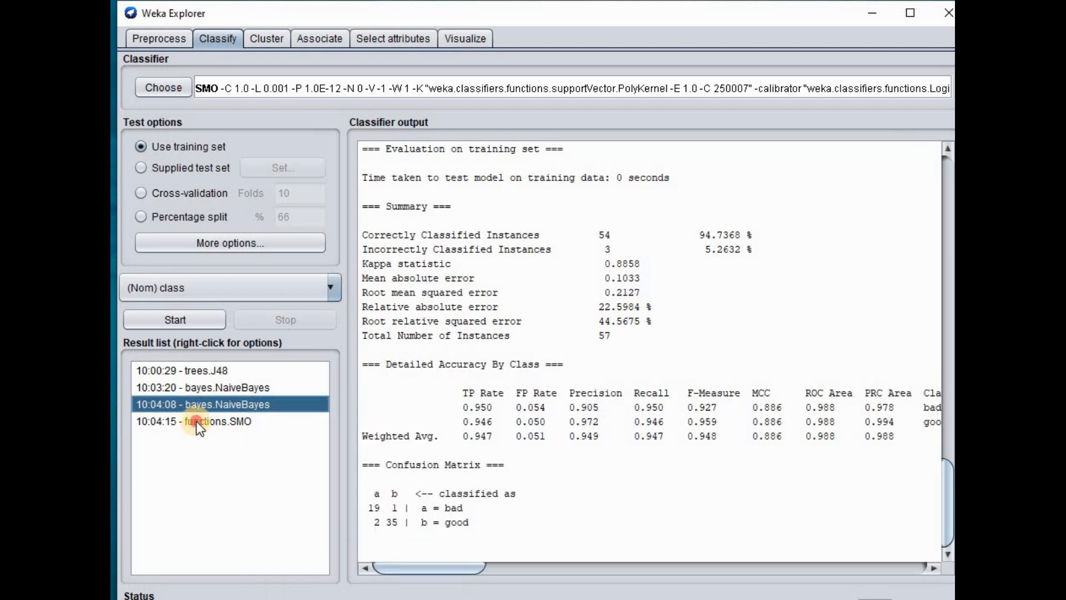
pyautogui.click(196, 421)
pyautogui.rightClick(196, 421)
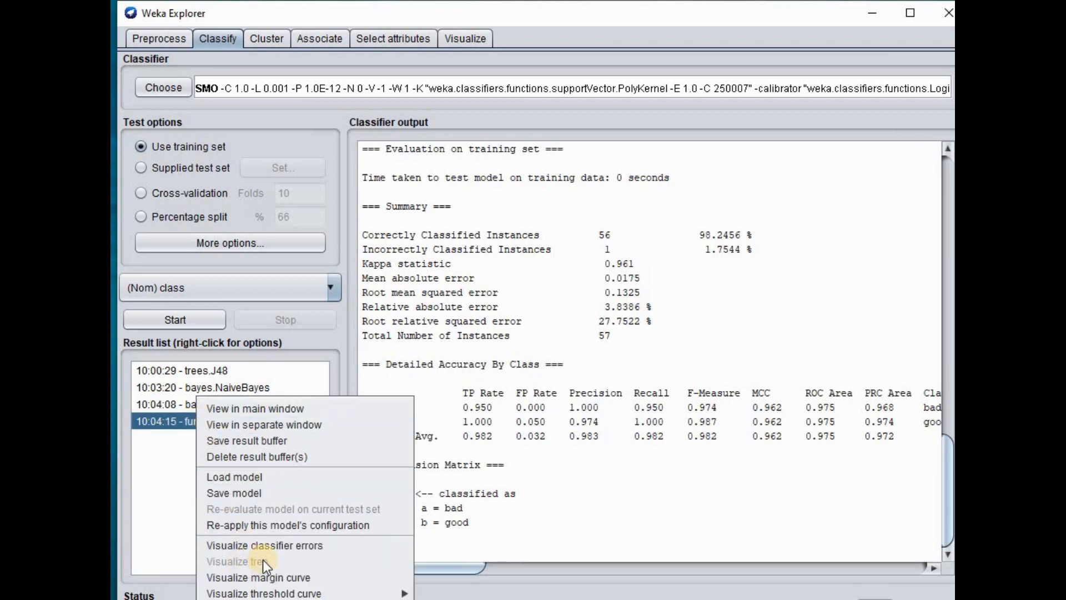
pyautogui.click(208, 373)
# Try to save the J48 model under the file name bu in the Weka-3-8-4 folder
pyautogui.click(208, 368)
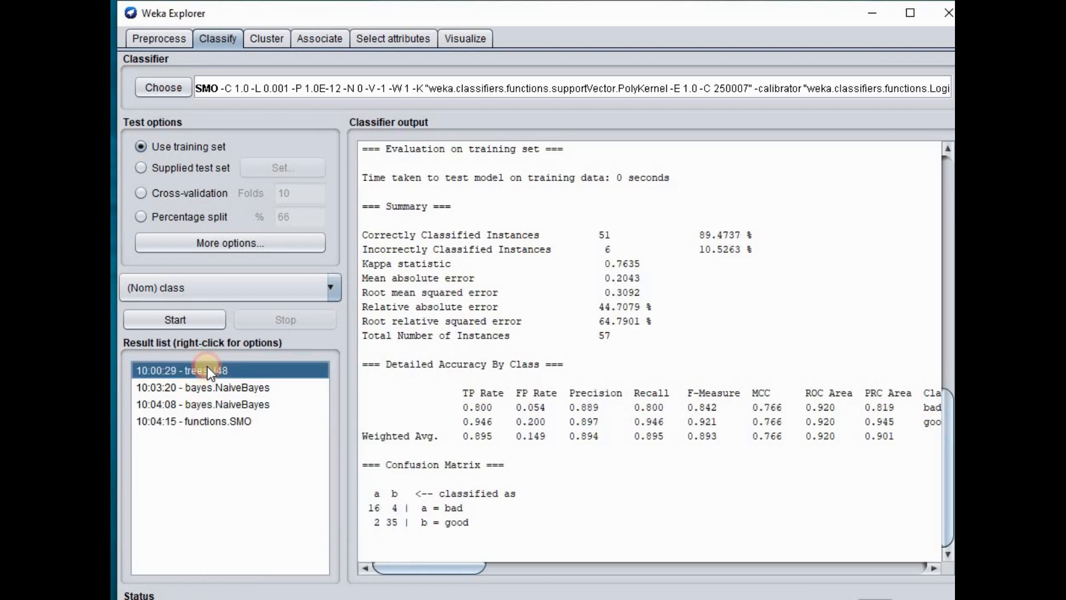
pyautogui.rightClick(208, 367)
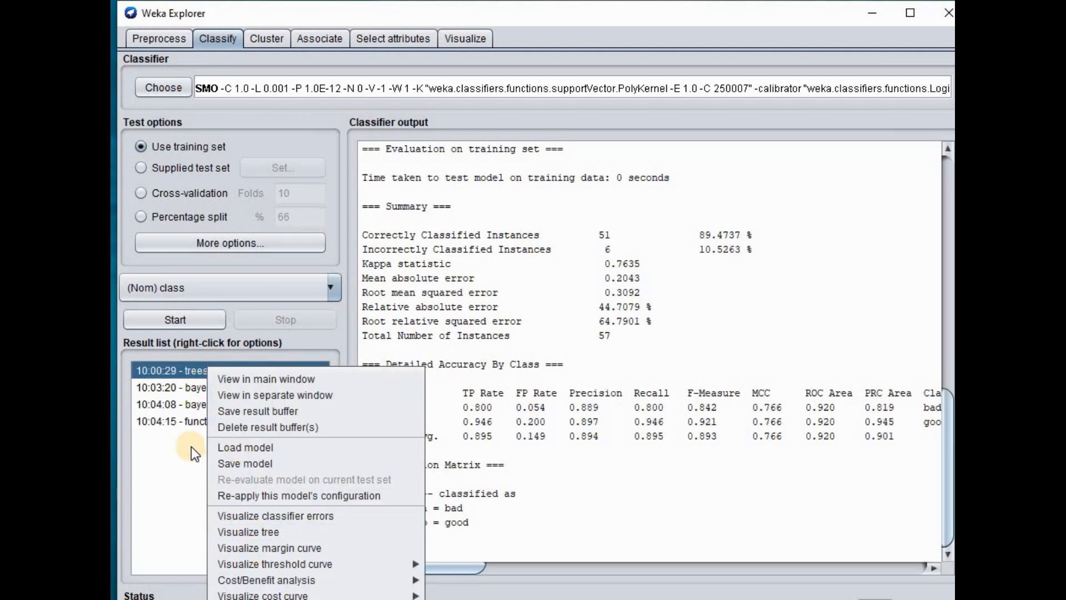
pyautogui.click(230, 464)
pyautogui.click(381, 457)
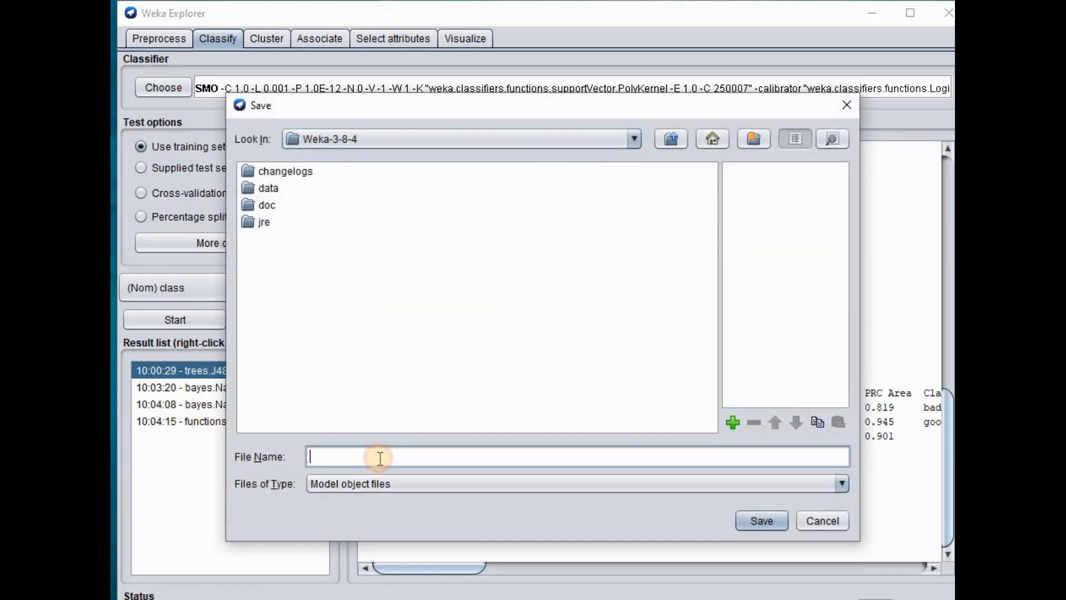
pyautogui.write('bu')
pyautogui.click(763, 520)
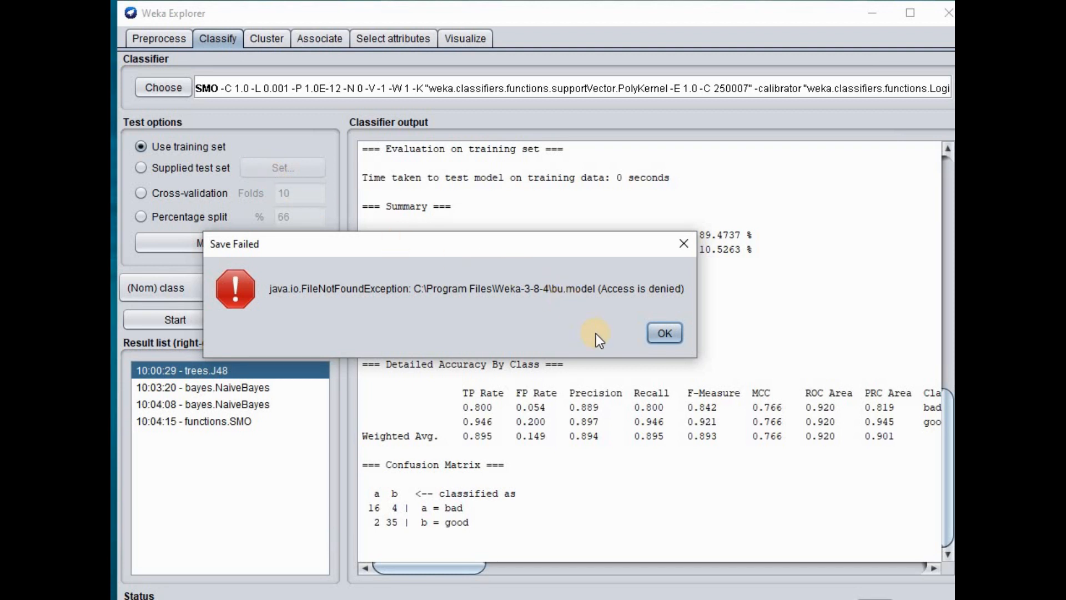
pyautogui.click(661, 335)
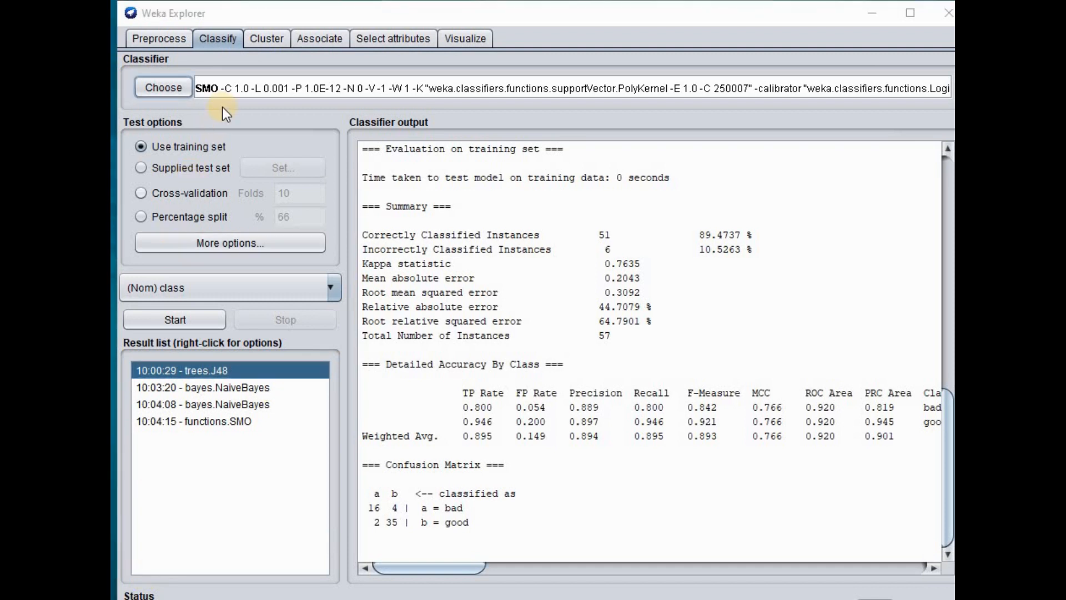
# Review the SMO classifier's properties and its capabilities information without changing any settings
pyautogui.rightClick(225, 83)
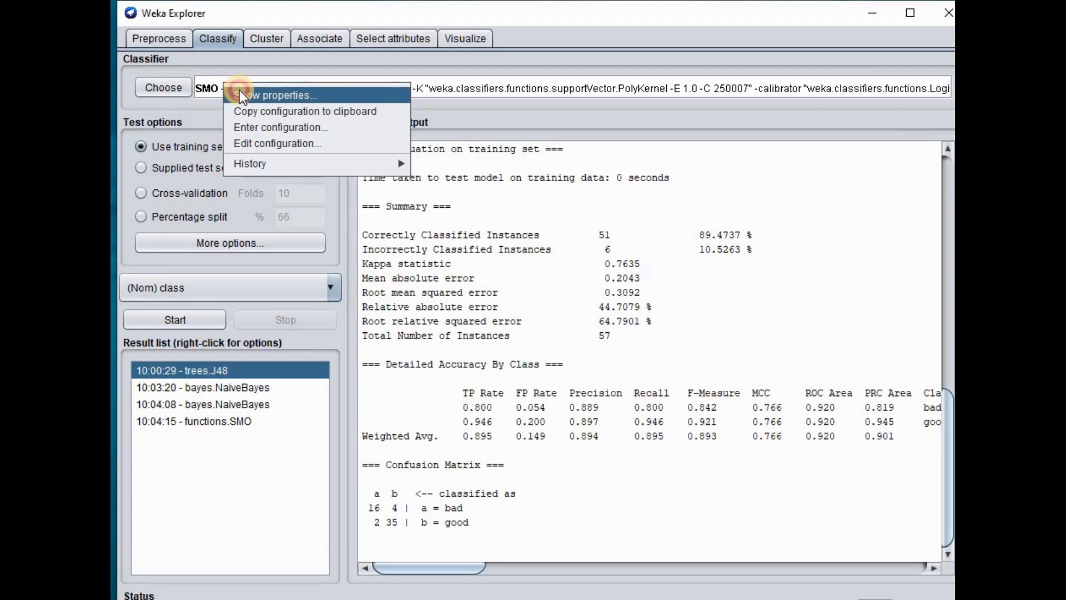
pyautogui.click(239, 91)
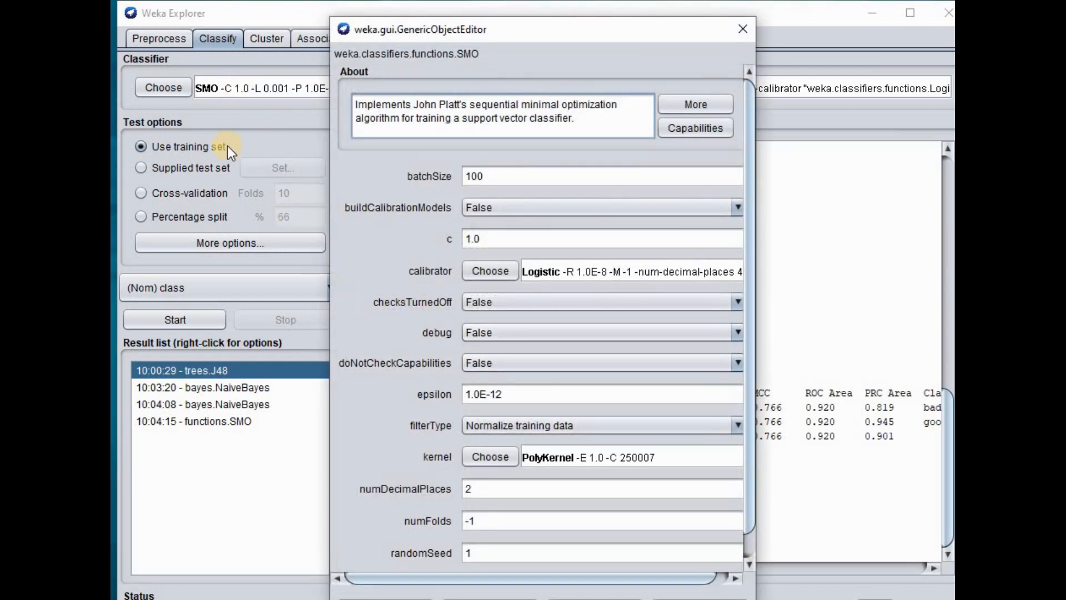
pyautogui.click(701, 130)
pyautogui.moveTo(824, 32); pyautogui.dragTo(661, 141)
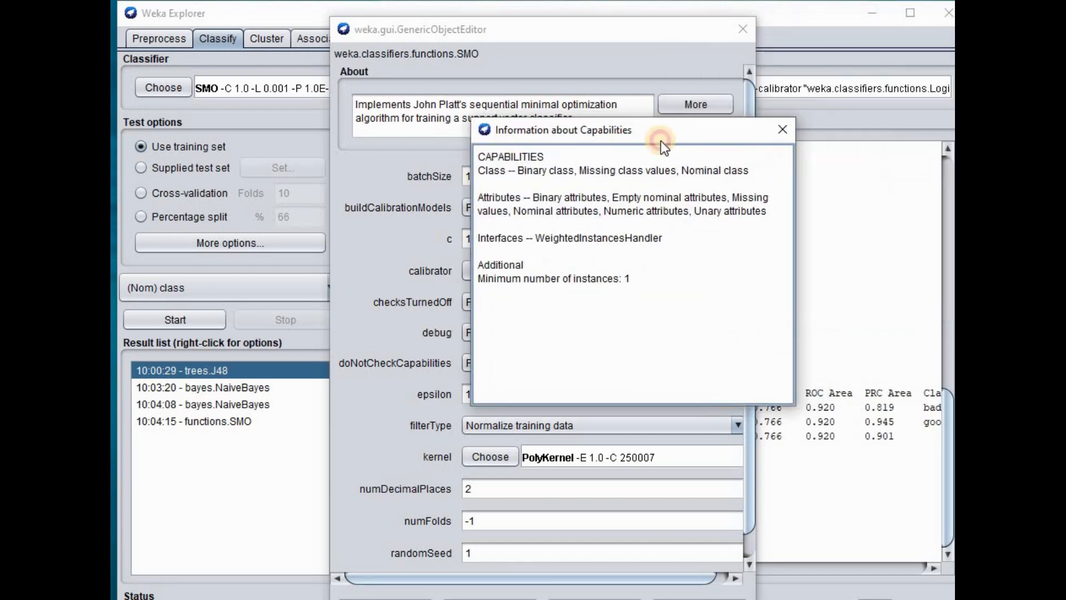
pyautogui.click(791, 133)
pyautogui.scroll(-1, 519, 303)
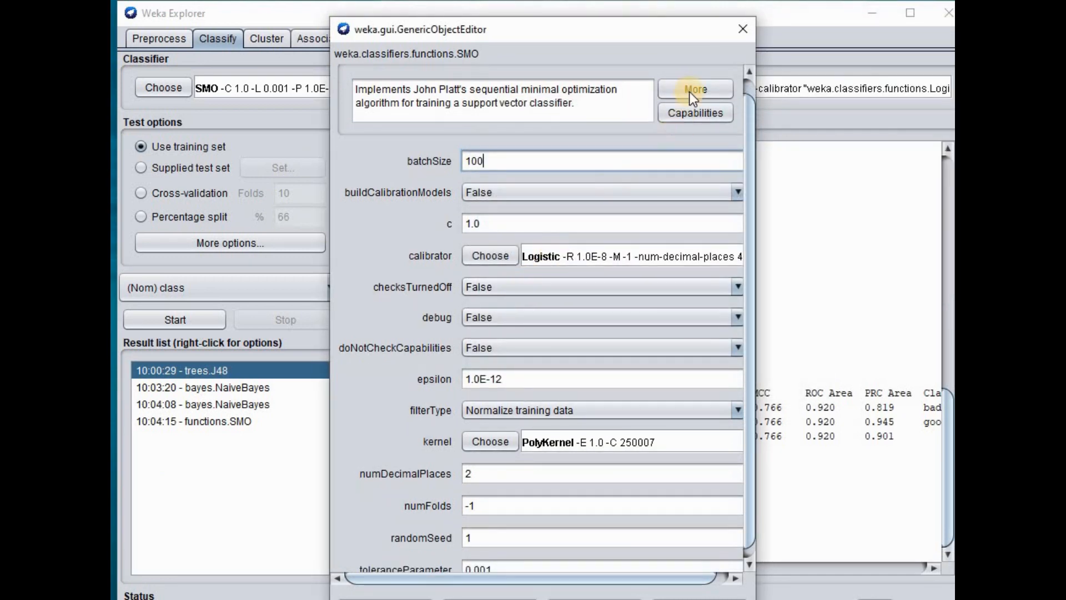
pyautogui.click(741, 26)
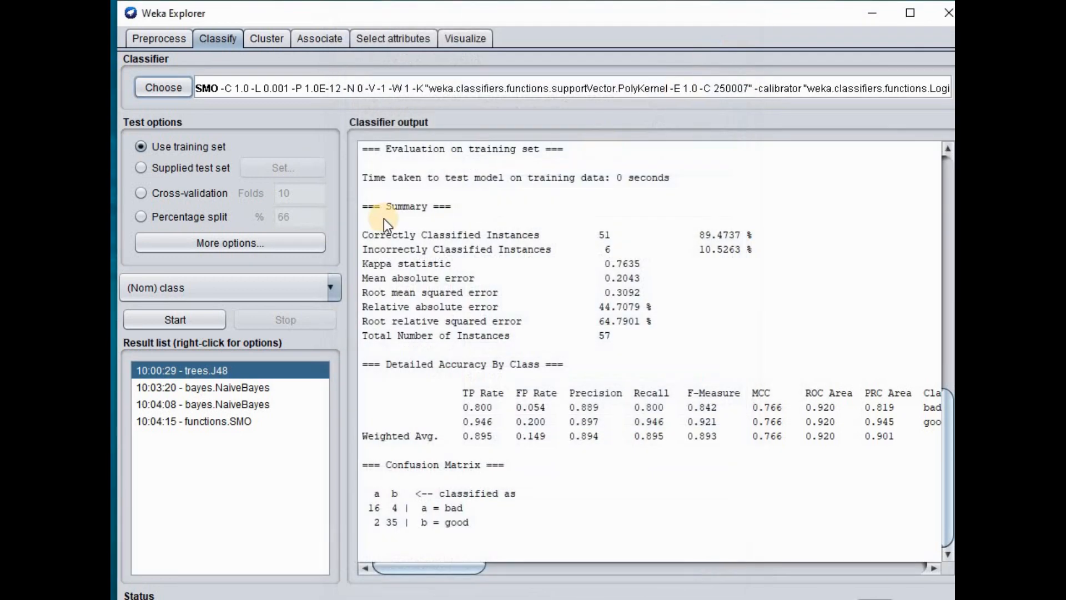
# Enable the output of models for training splits in the classifier evaluation options and show the SMO result
pyautogui.click(259, 247)
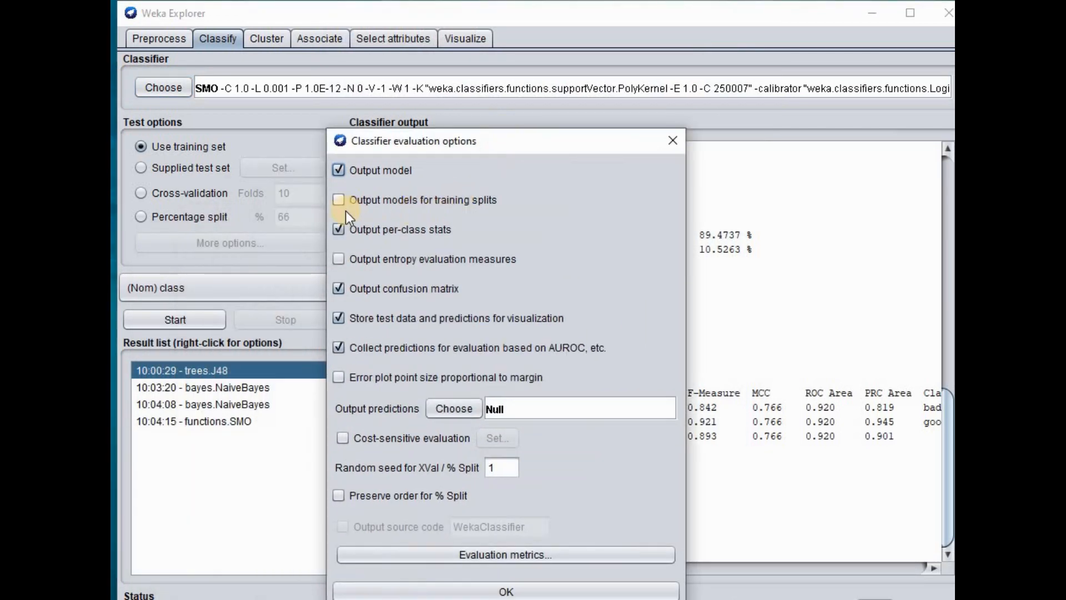
pyautogui.click(340, 200)
pyautogui.click(483, 592)
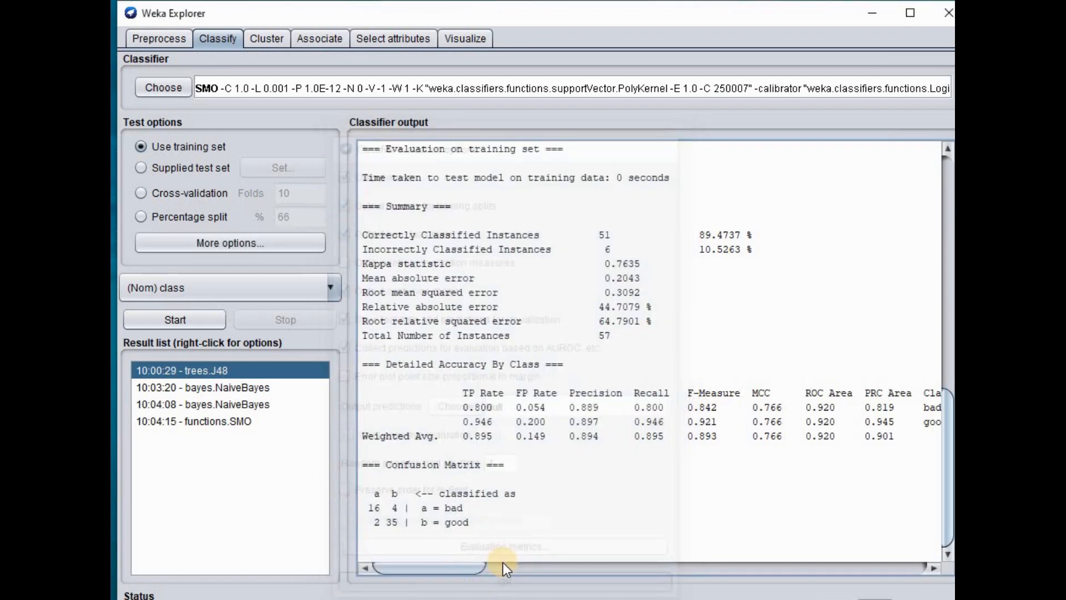
pyautogui.click(232, 424)
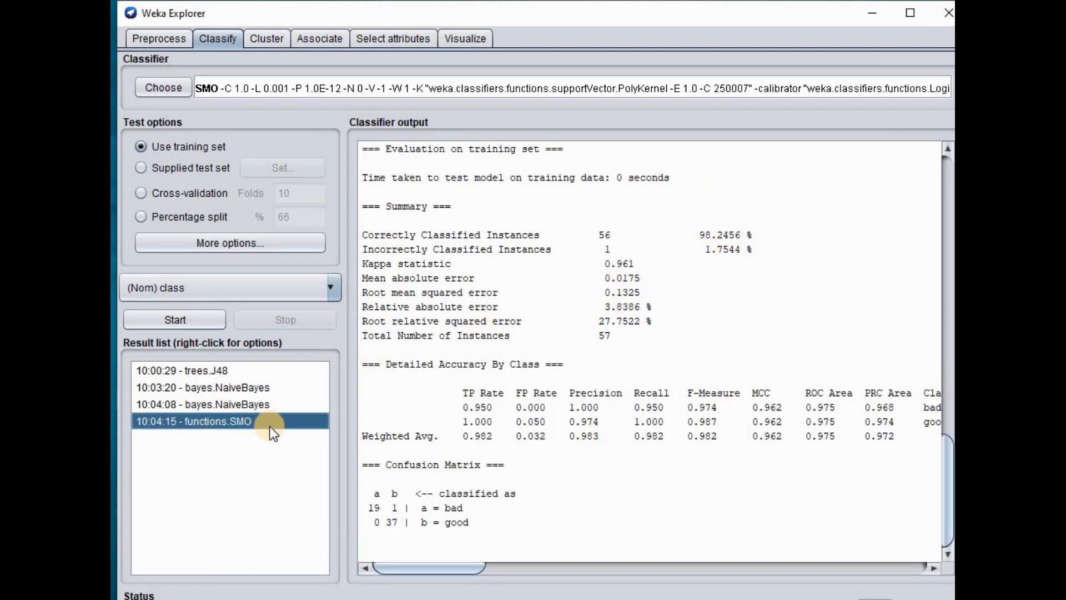
# Plot wage-increase-first-year against class from the plot matrix and inspect the instances at (3-3.5] with class good
pyautogui.click(477, 37)
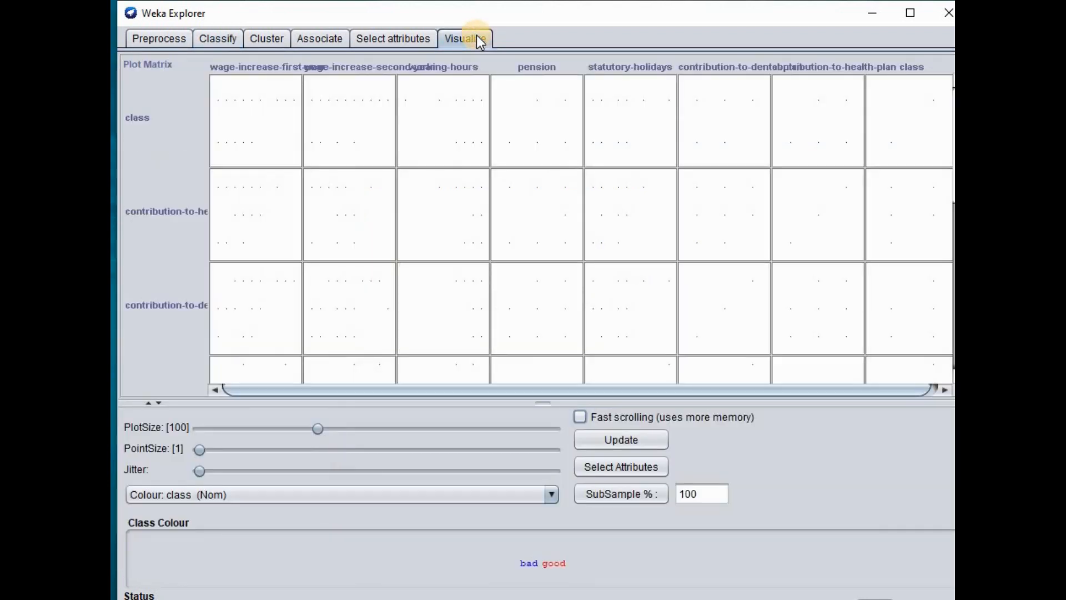
pyautogui.click(272, 113)
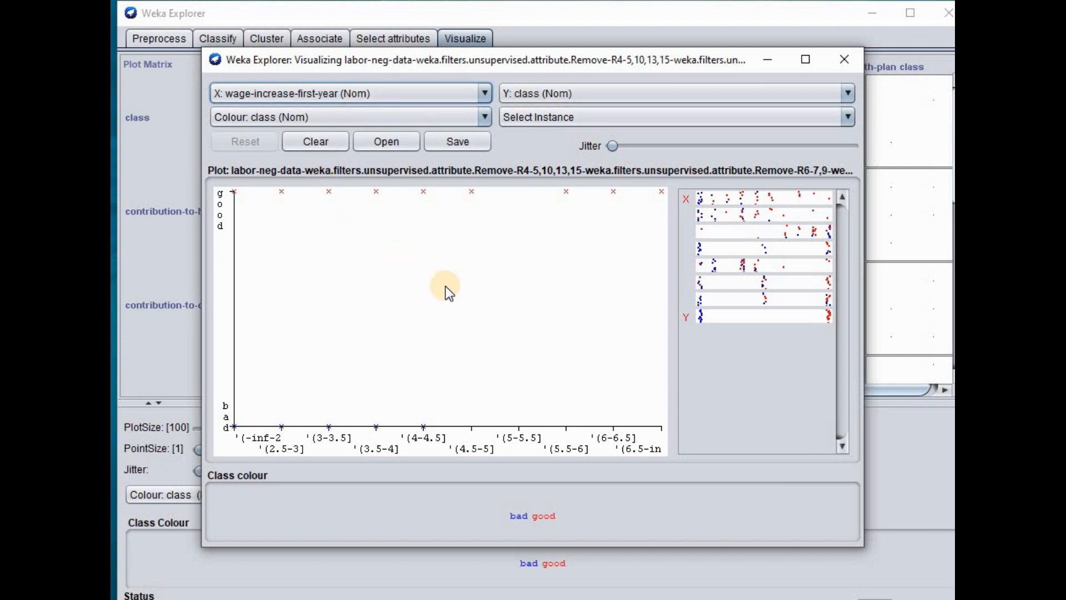
pyautogui.click(331, 192)
pyautogui.click(331, 192)
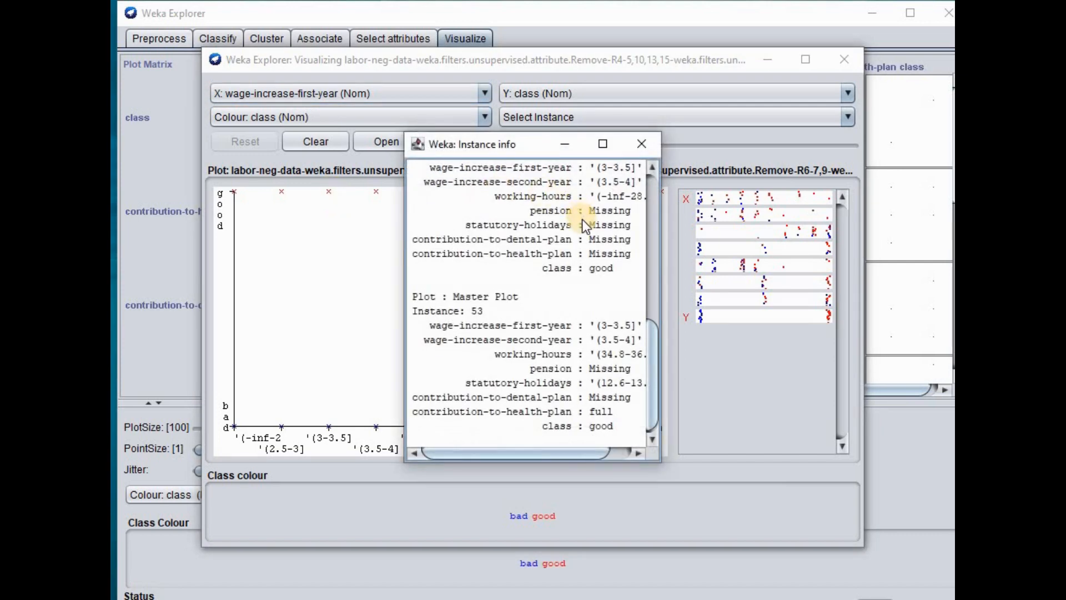
pyautogui.scroll(5, 583, 220)
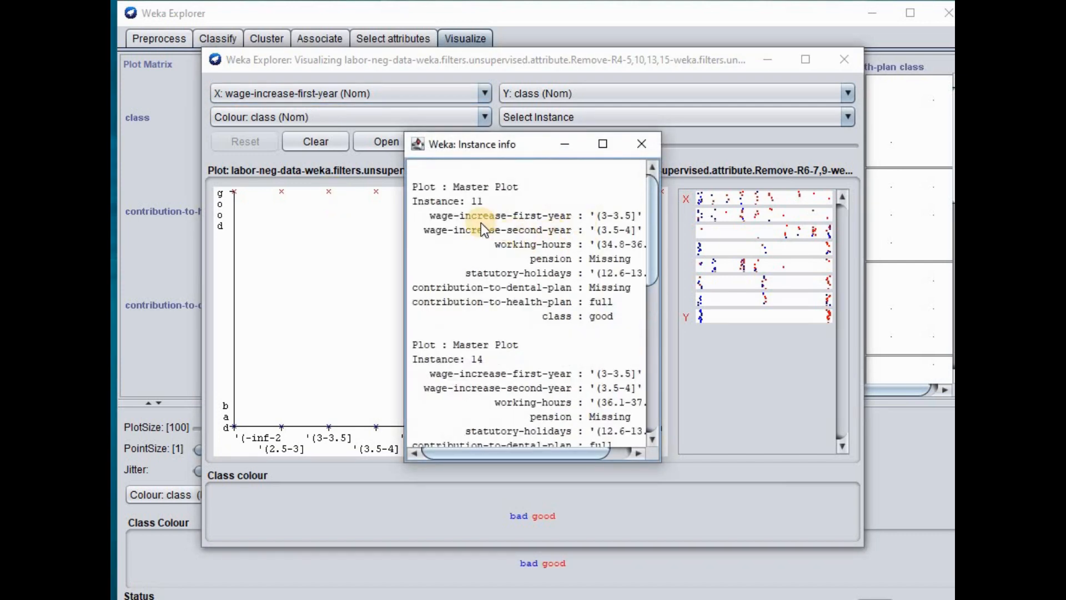
# Read through the details of all instances listed for wage-increase-first-year (3-3.5] with class good, then close the list
pyautogui.scroll(-2, 558, 236)
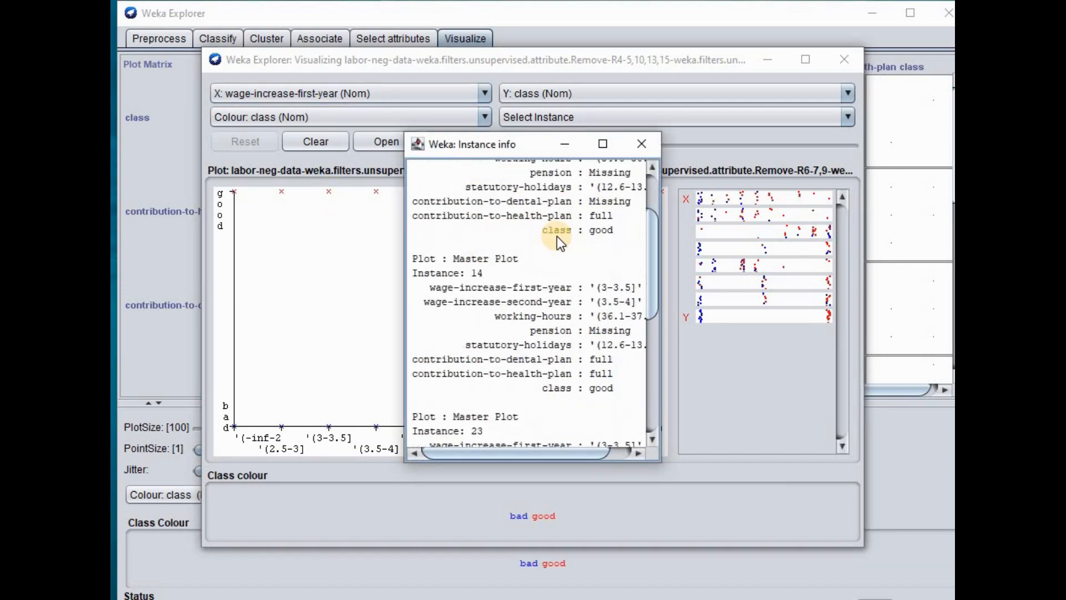
pyautogui.scroll(-1, 557, 235)
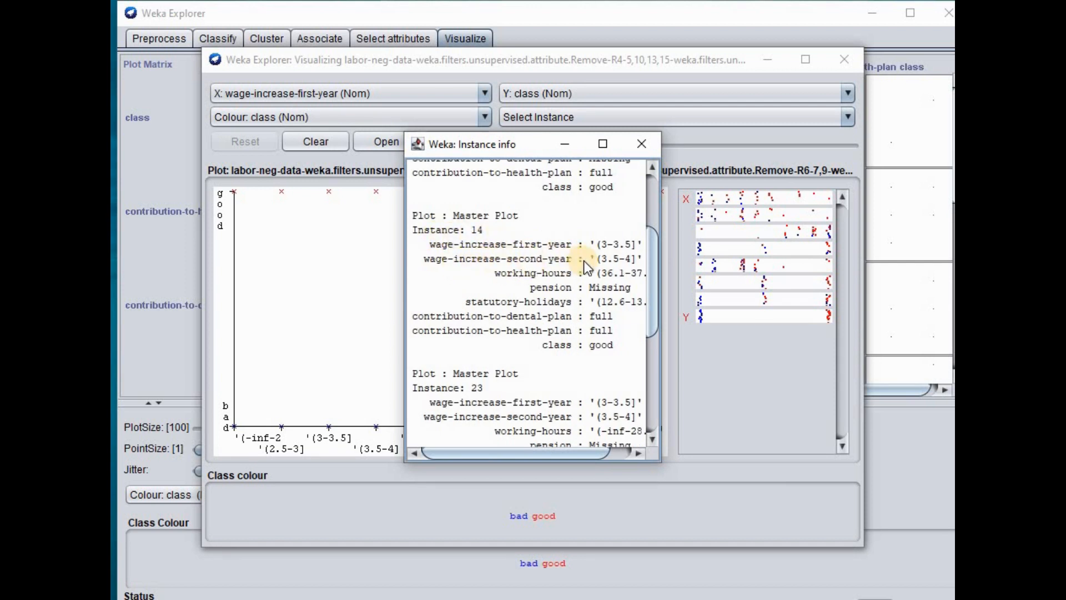
pyautogui.scroll(-3, 533, 292)
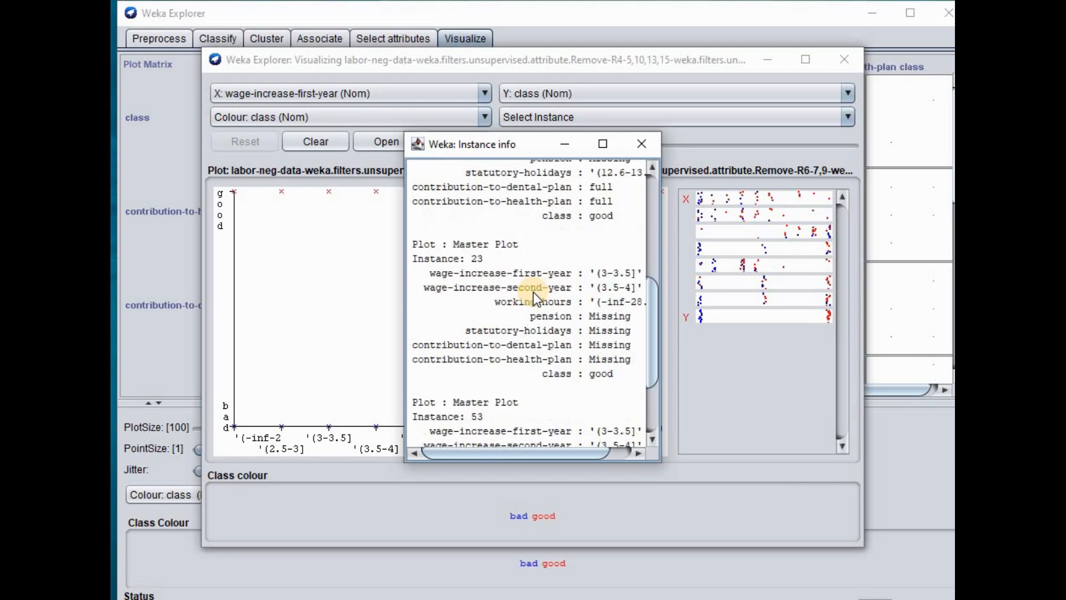
pyautogui.scroll(-2, 518, 278)
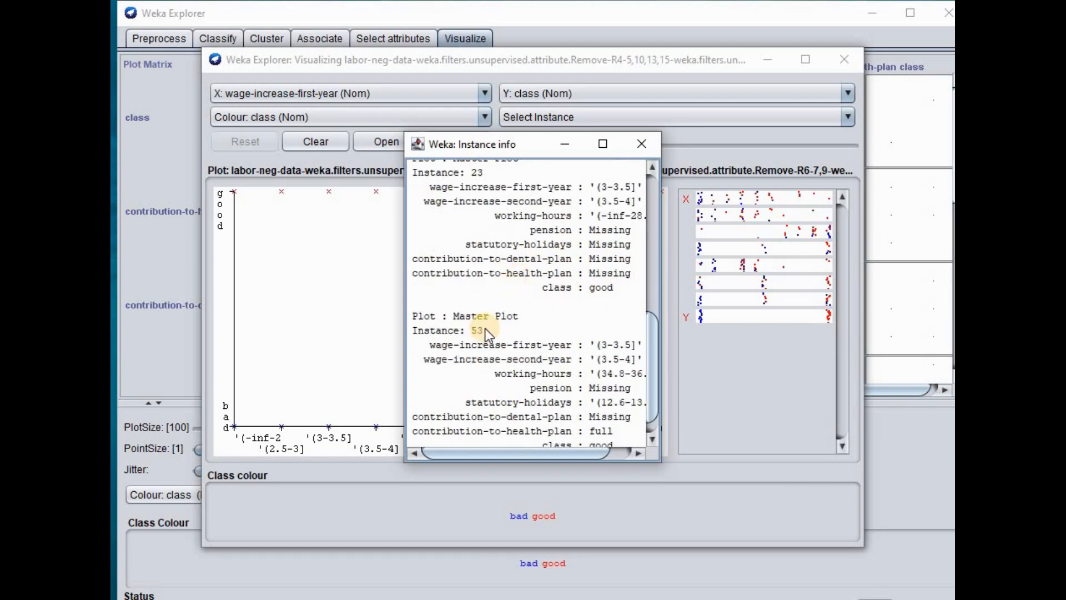
pyautogui.click(635, 153)
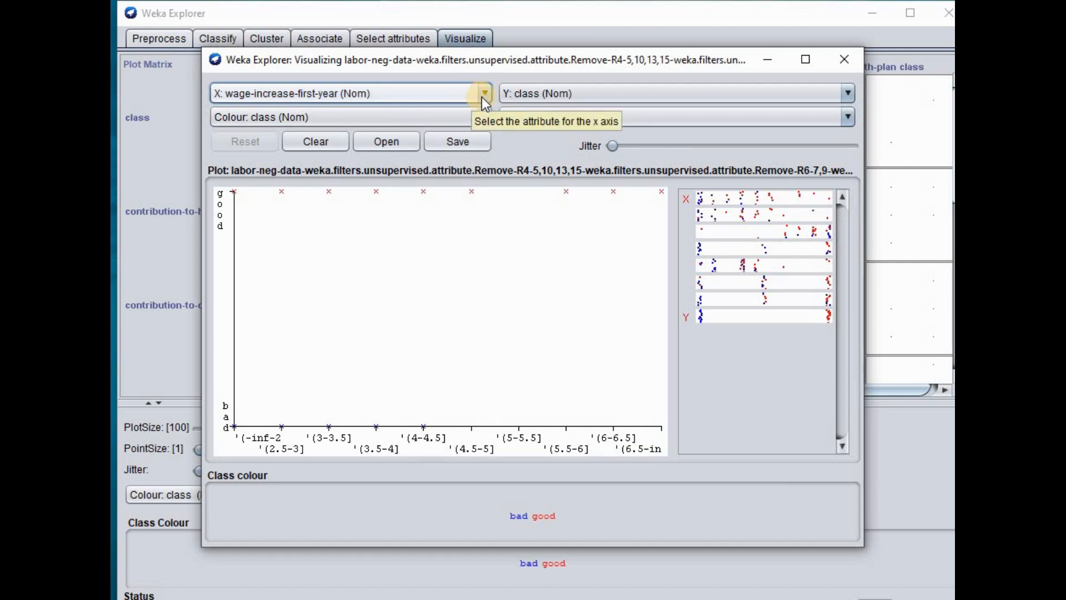
# Plot contribution-to-dental-plan on the X axis against pension on the Y axis and add a small amount of jitter
pyautogui.click(482, 96)
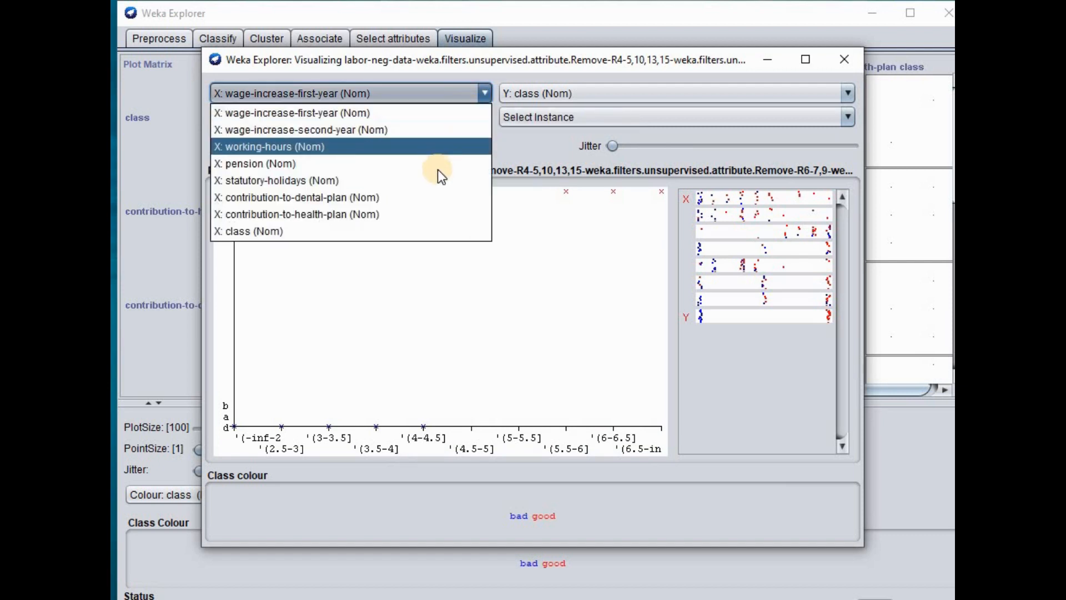
pyautogui.click(436, 199)
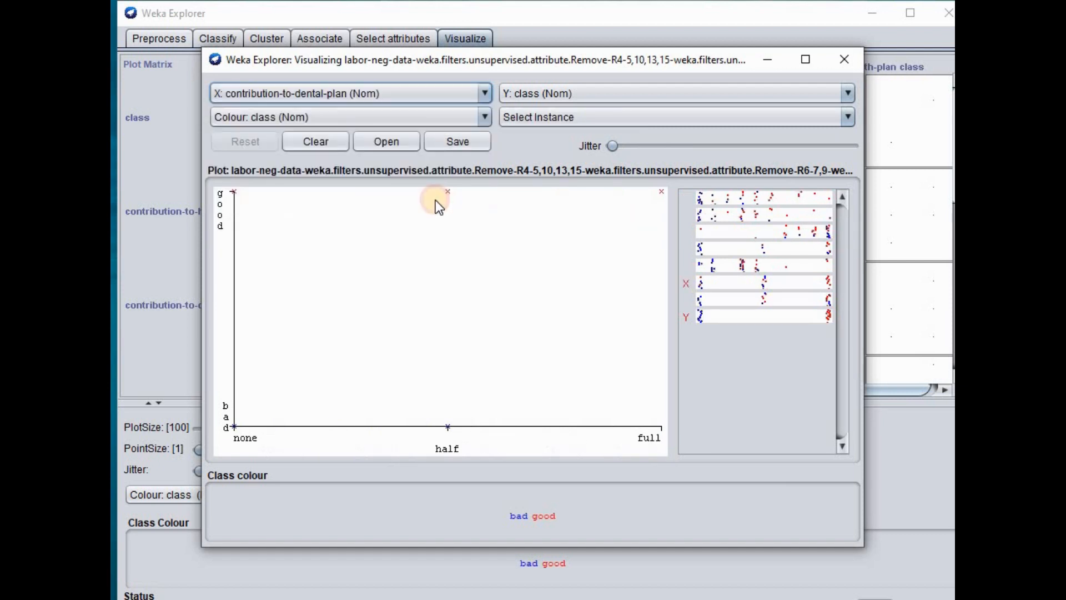
pyautogui.click(549, 96)
pyautogui.click(550, 161)
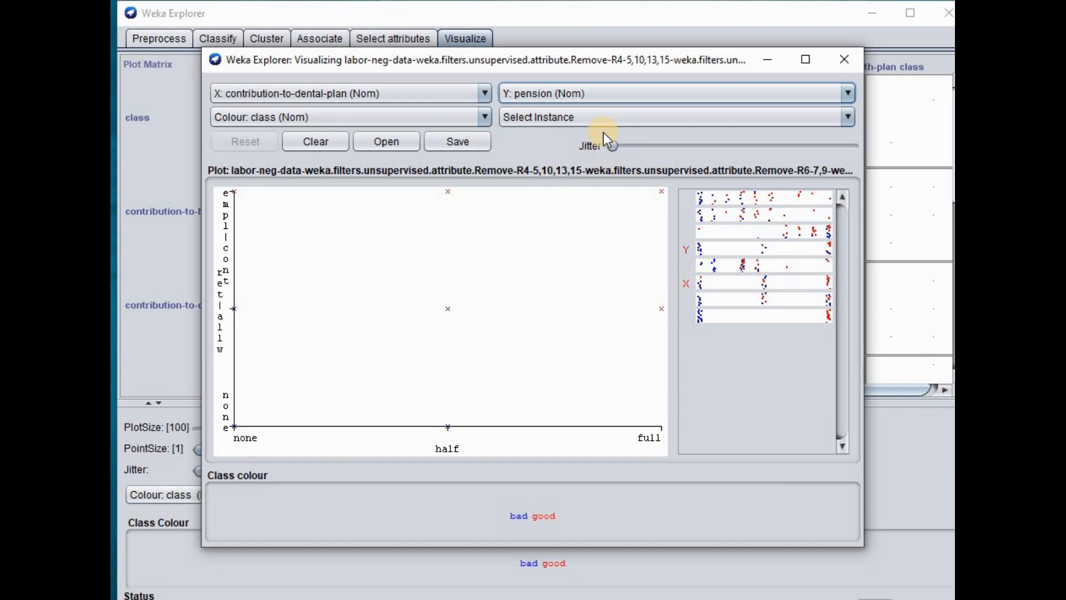
pyautogui.click(605, 148)
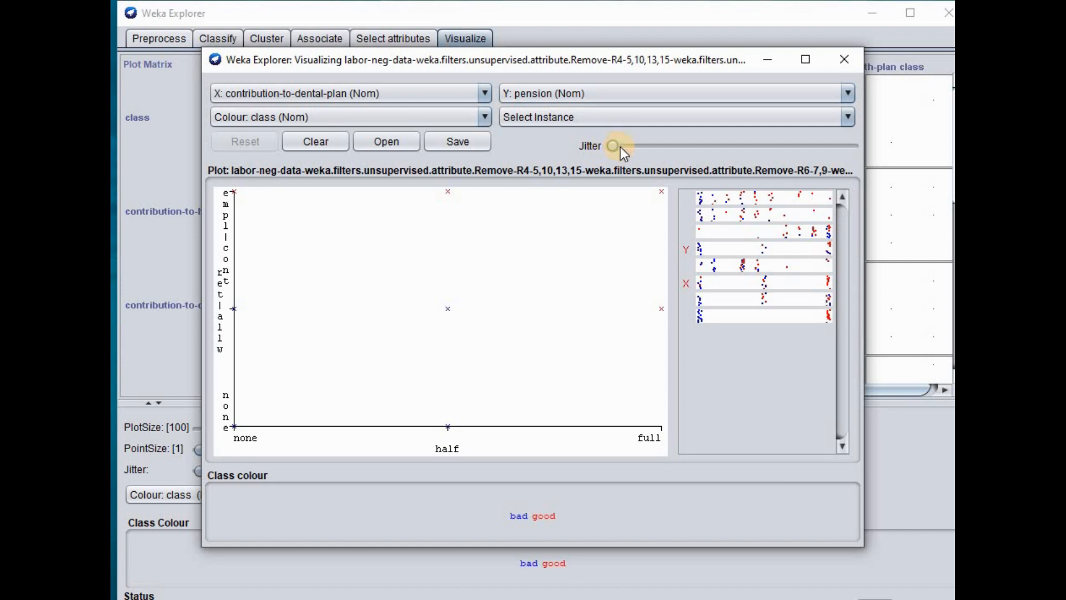
pyautogui.click(622, 148)
pyautogui.moveTo(633, 151); pyautogui.dragTo(641, 150)
# Examine the details of the instances with a half contribution-to-dental-plan and an employer-contribution pension, and close them
pyautogui.click(449, 193)
pyautogui.scroll(1, 539, 299)
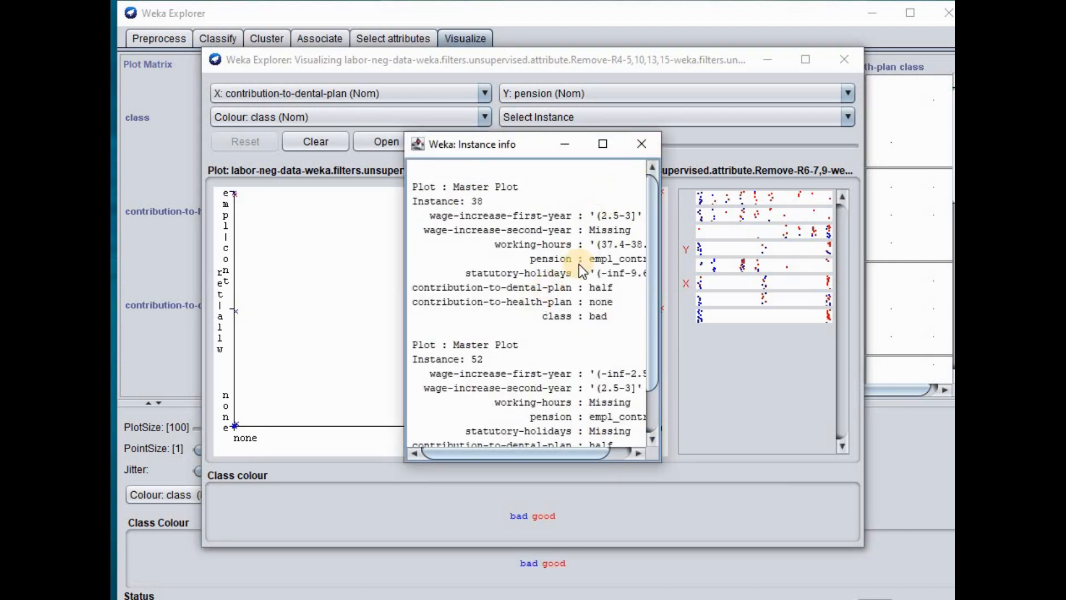
pyautogui.scroll(-1, 579, 265)
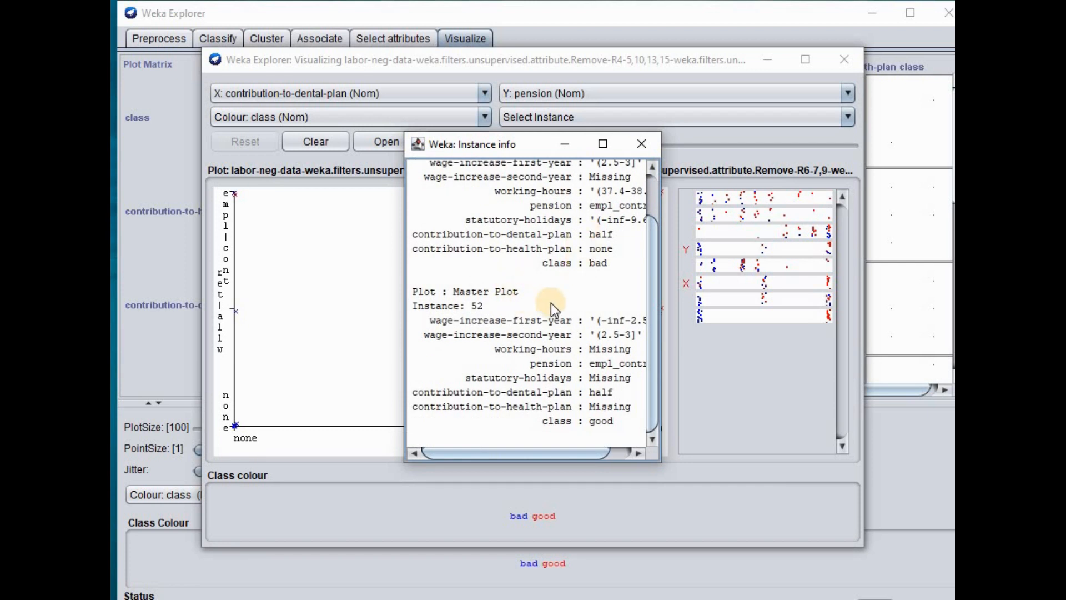
pyautogui.scroll(1, 551, 303)
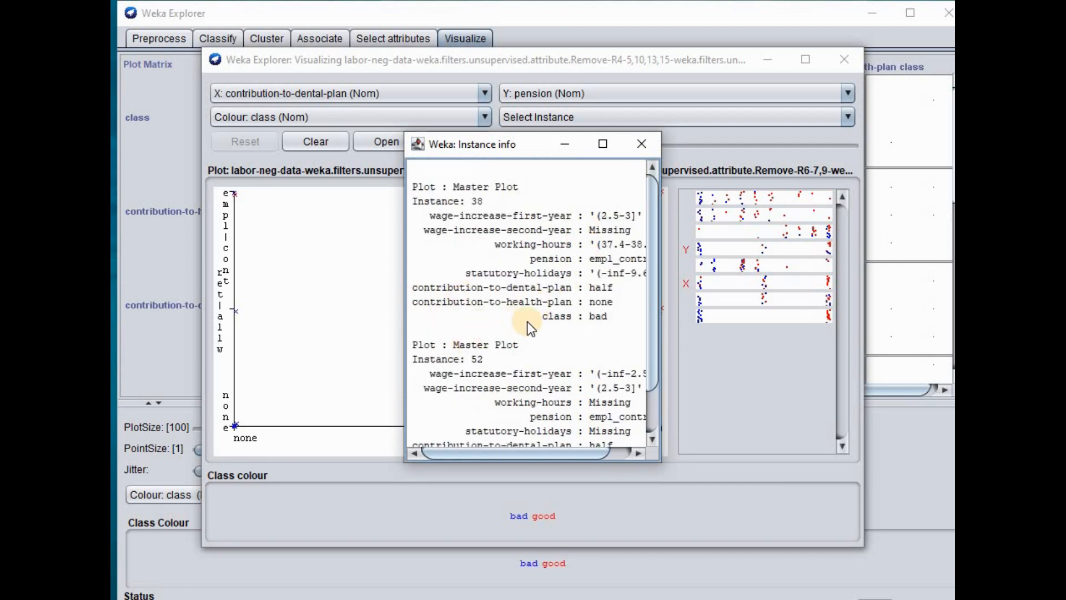
pyautogui.scroll(-1, 539, 314)
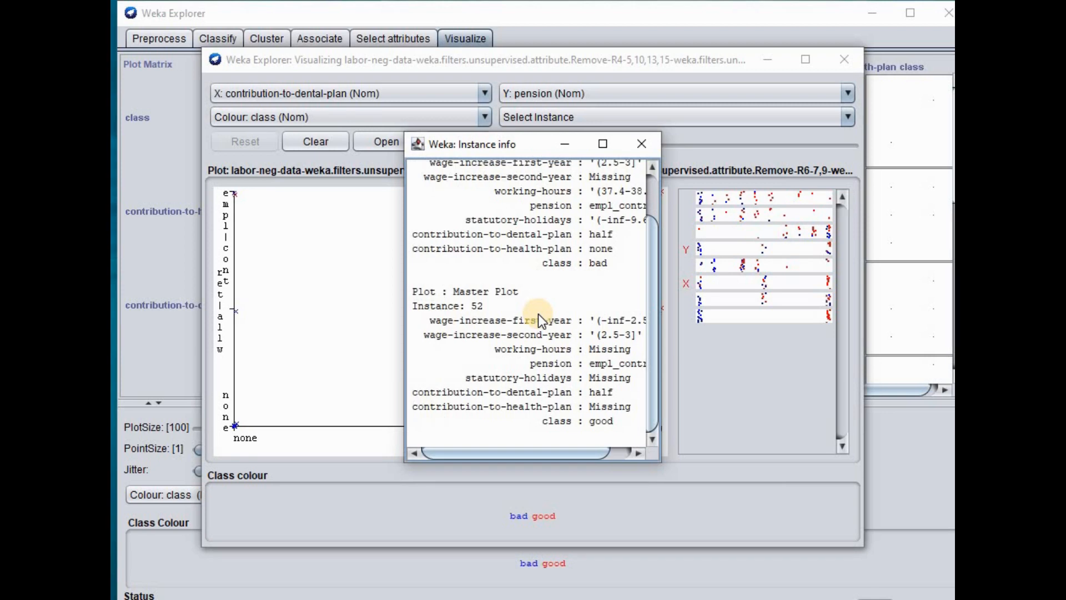
pyautogui.scroll(1, 538, 314)
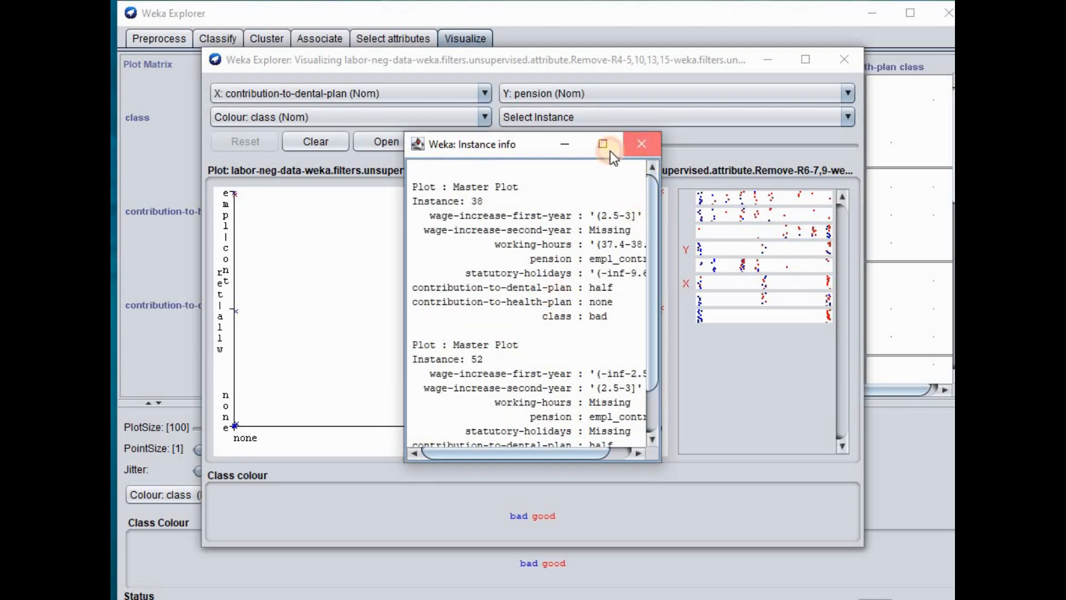
pyautogui.click(646, 142)
# Plot wage-increase-first-year against class and examine the instance details at (3.5-4] with class good
pyautogui.click(417, 102)
pyautogui.click(398, 114)
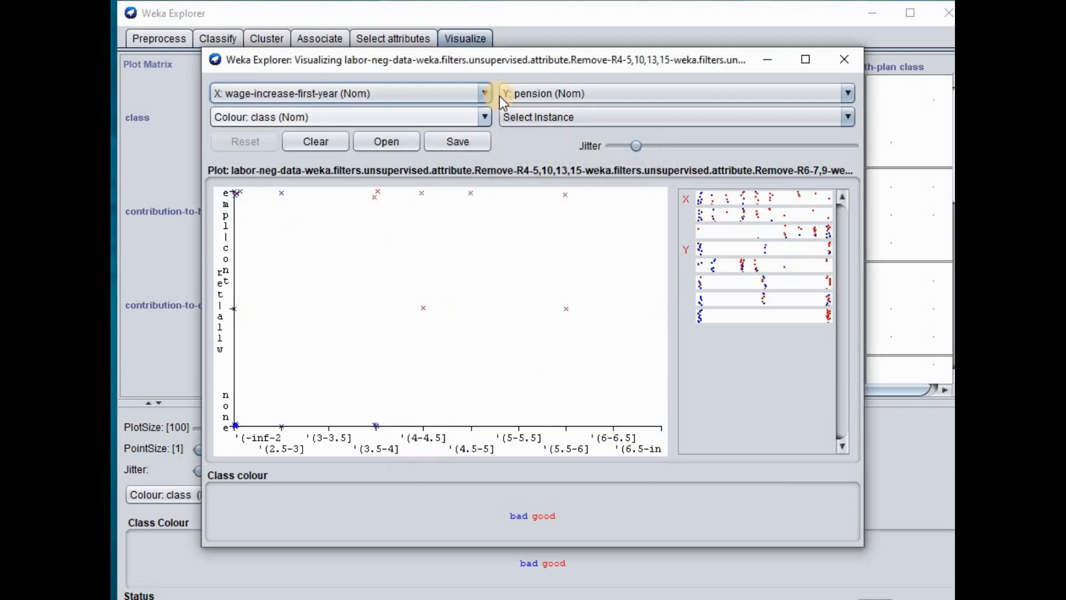
pyautogui.click(518, 93)
pyautogui.click(536, 233)
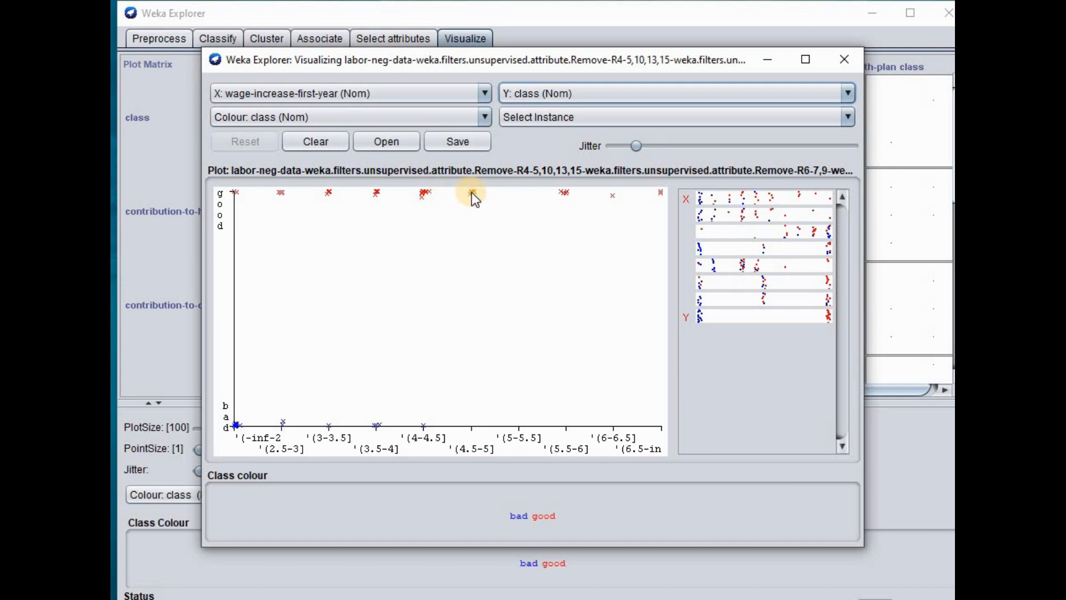
pyautogui.click(375, 192)
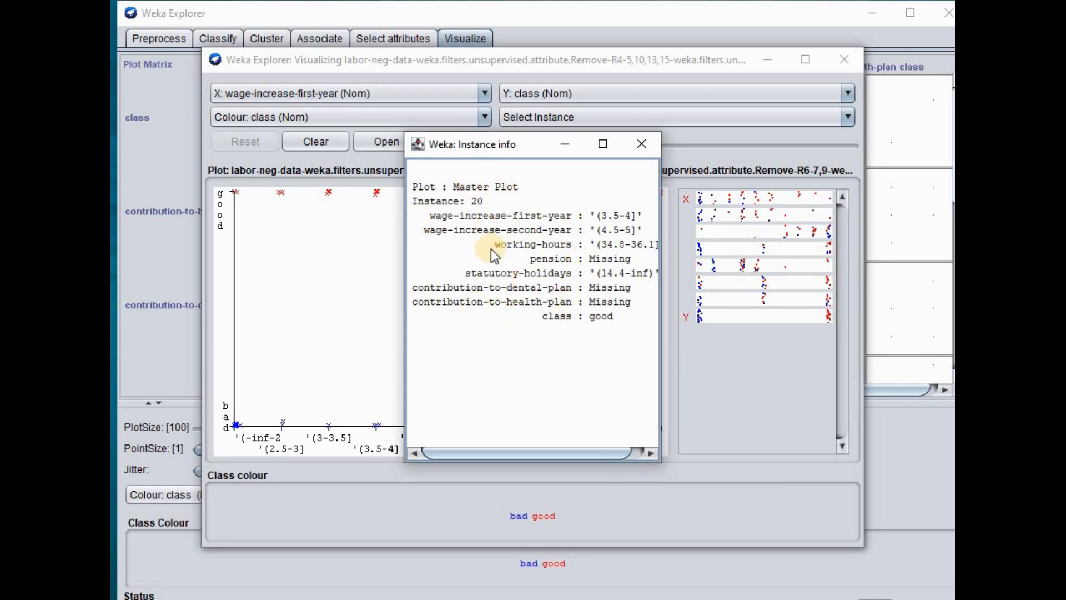
pyautogui.click(641, 144)
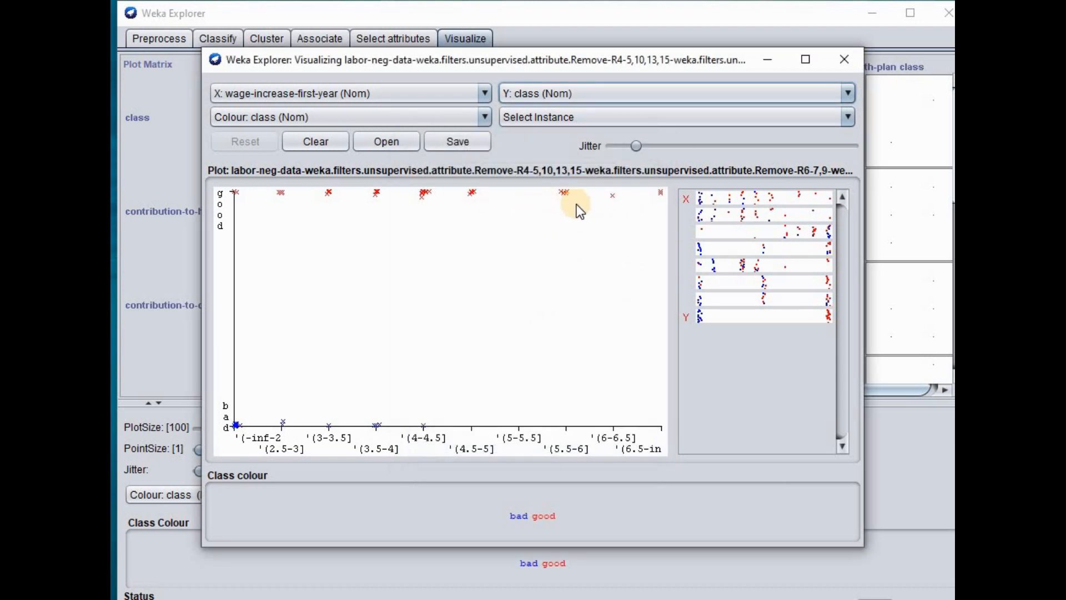
# Examine the details of the instance at wage-increase-first-year (6-6.5] with class good, and close them
pyautogui.click(612, 198)
pyautogui.click(614, 195)
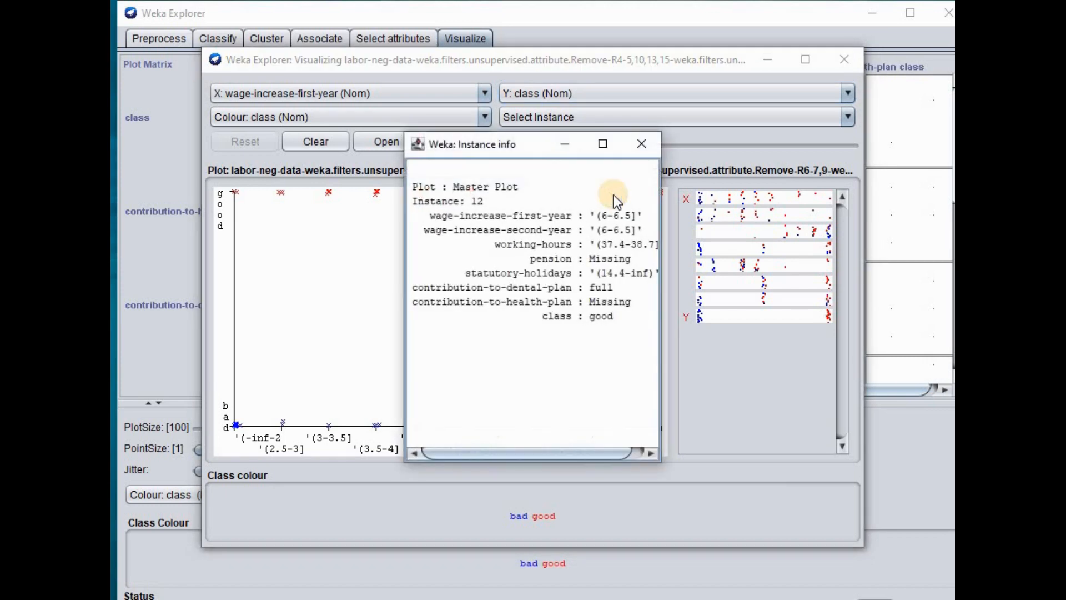
pyautogui.click(642, 149)
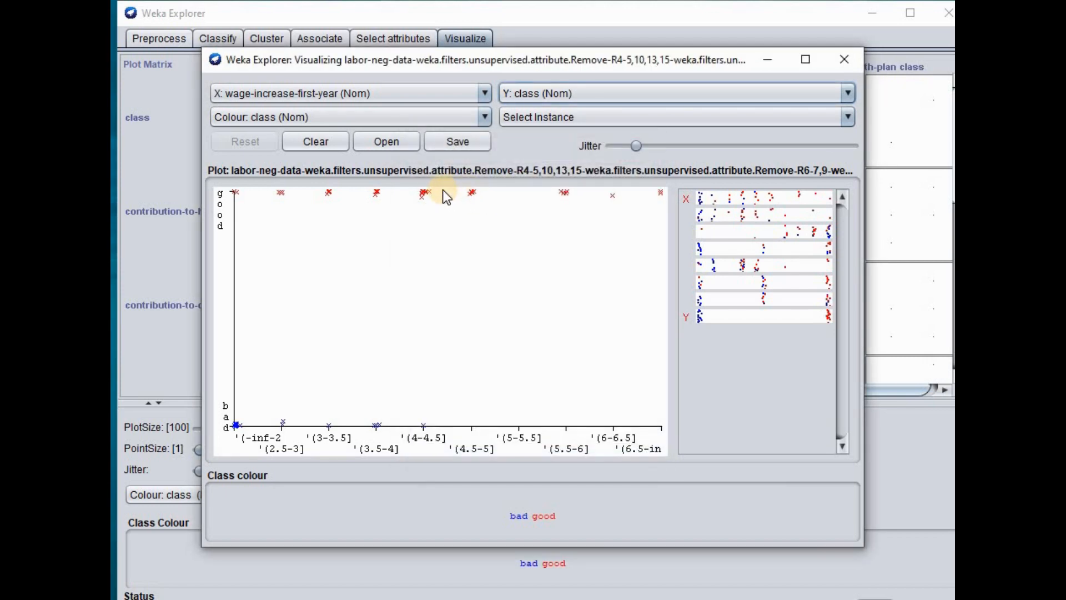
# Read through the details of the instances at wage-increase-first-year (4-4.5] with class good
pyautogui.click(422, 193)
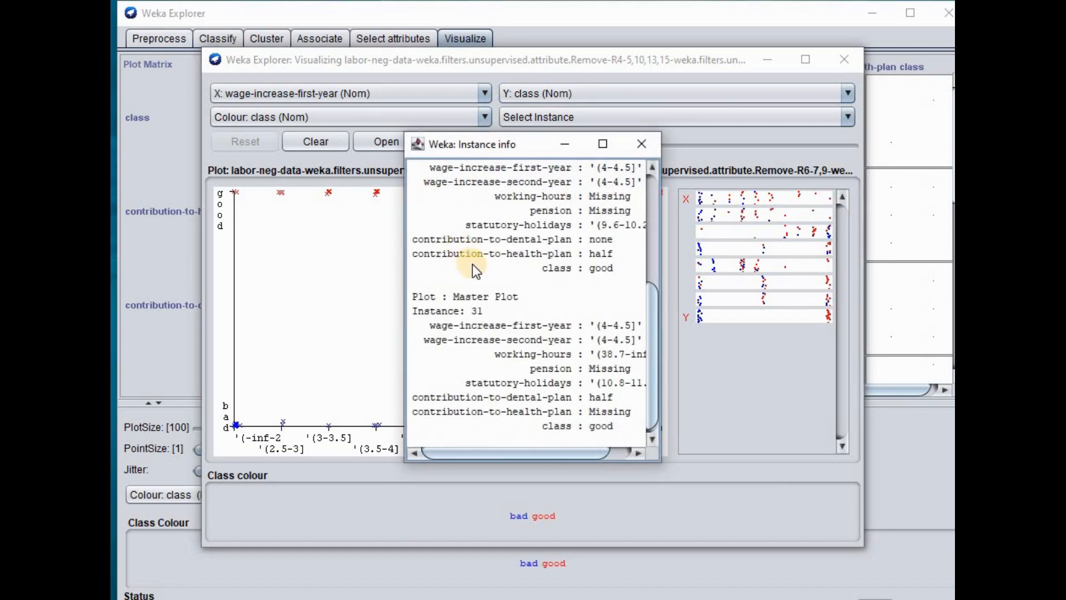
pyautogui.scroll(5, 473, 264)
pyautogui.scroll(-4, 473, 266)
pyautogui.scroll(4, 472, 265)
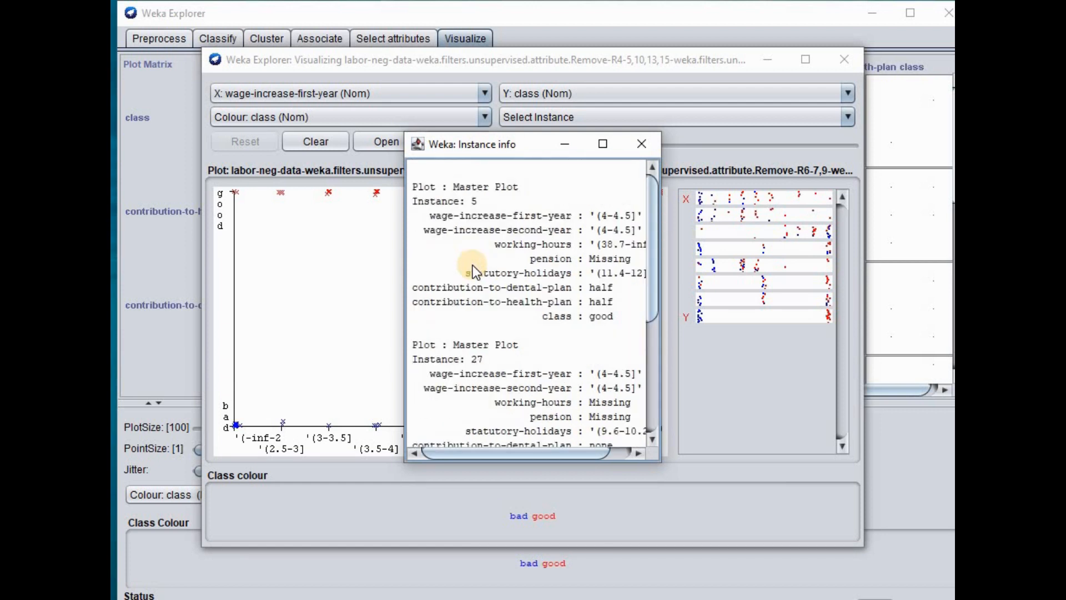
pyautogui.scroll(-5, 472, 266)
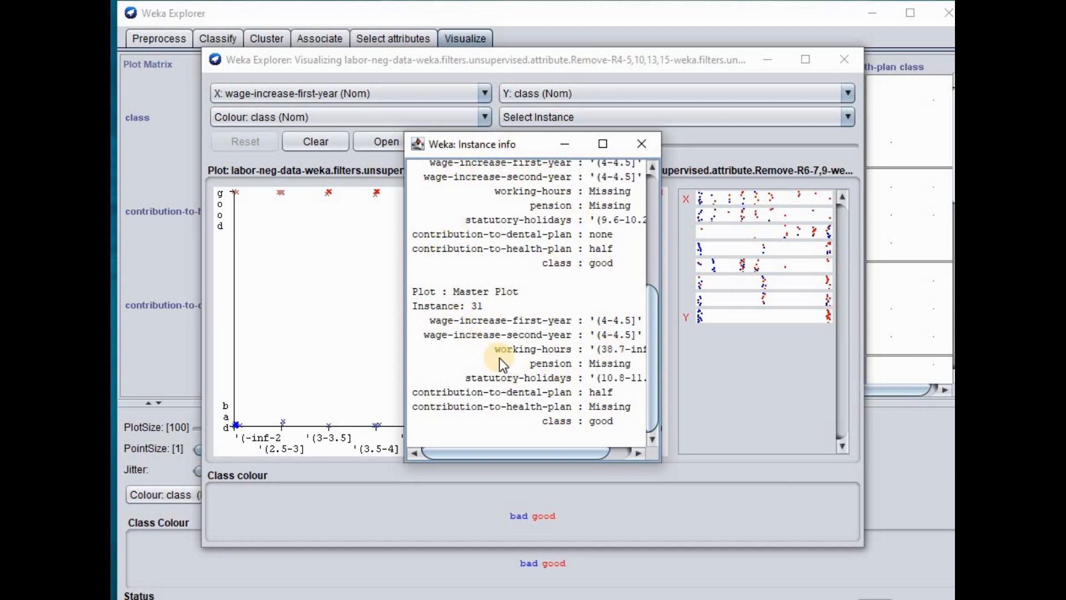
pyautogui.scroll(5, 499, 358)
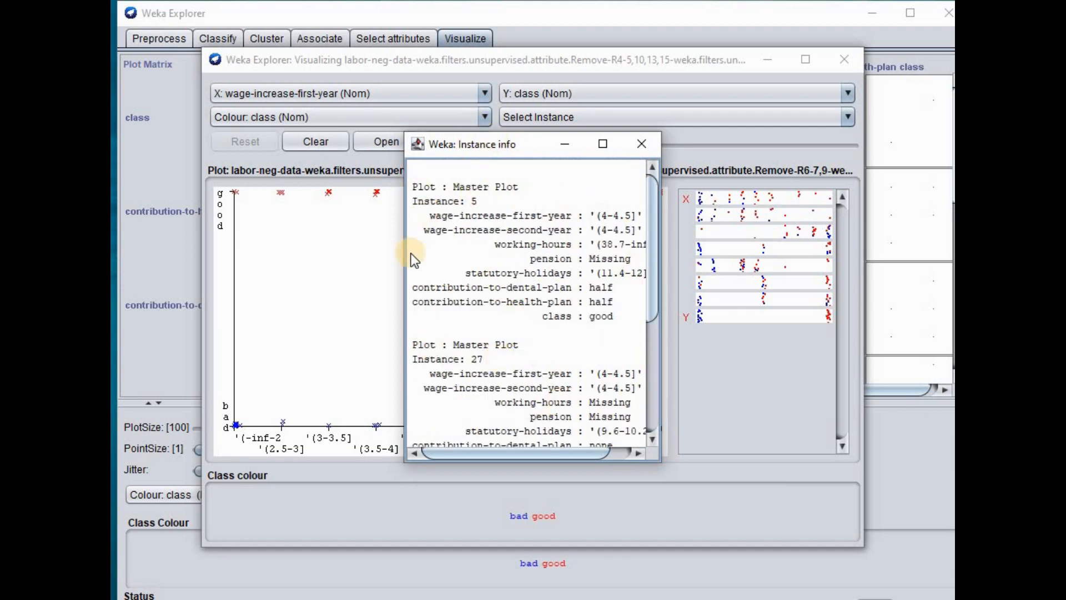
pyautogui.scroll(-5, 432, 272)
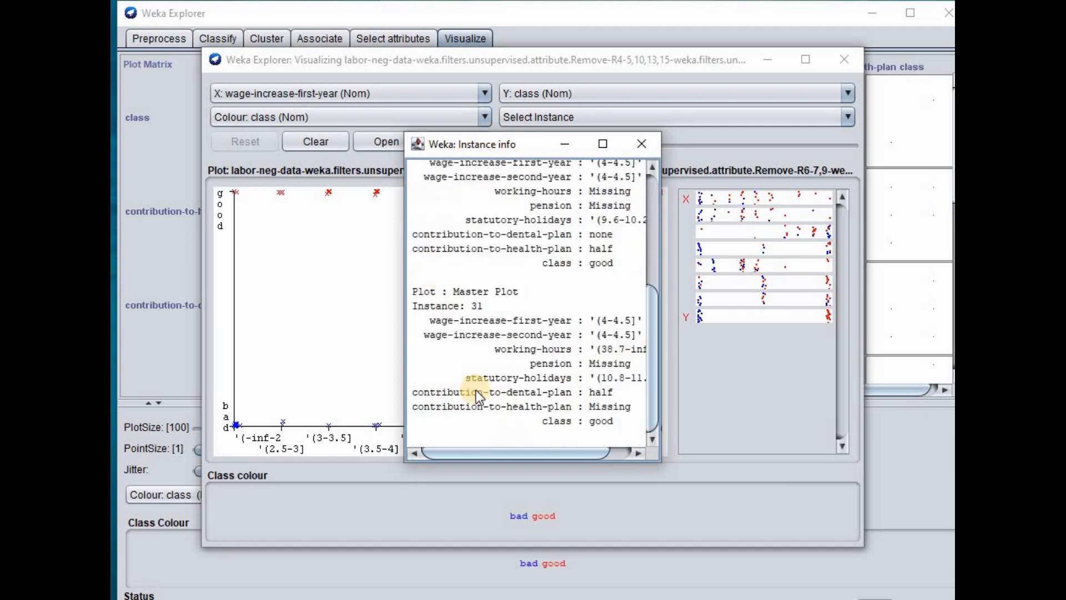
# Close the remaining instance details and attribute plot windows to return to the plot matrix
pyautogui.click(634, 144)
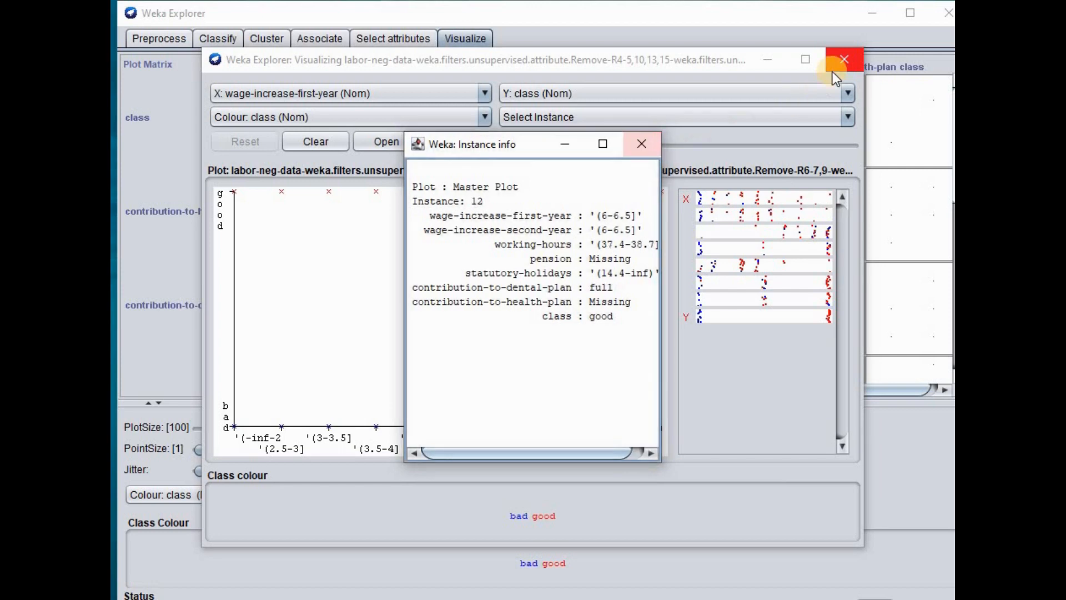
pyautogui.click(832, 67)
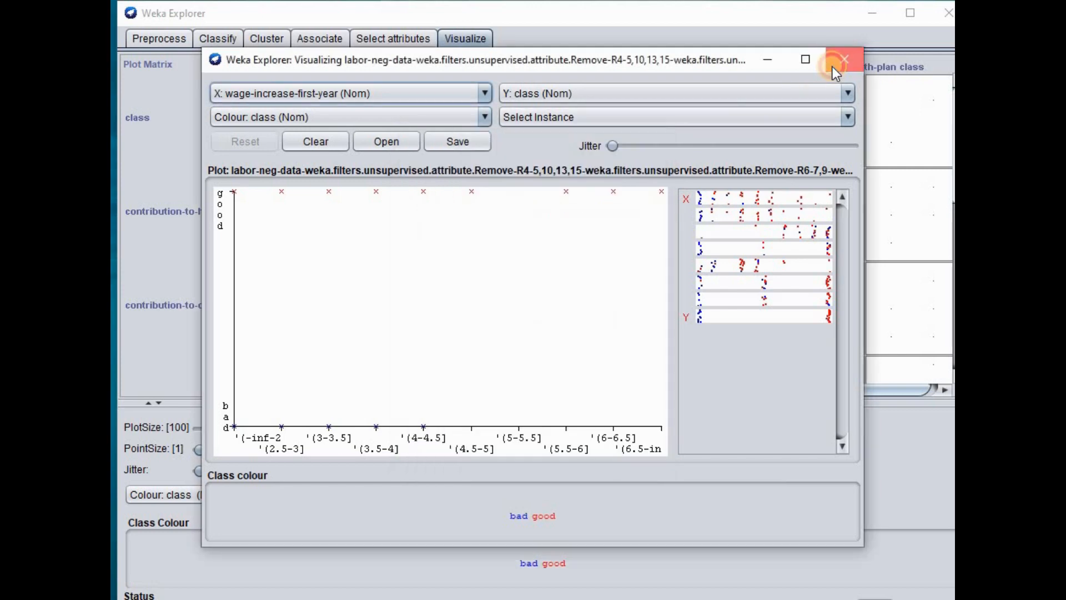
pyautogui.click(644, 145)
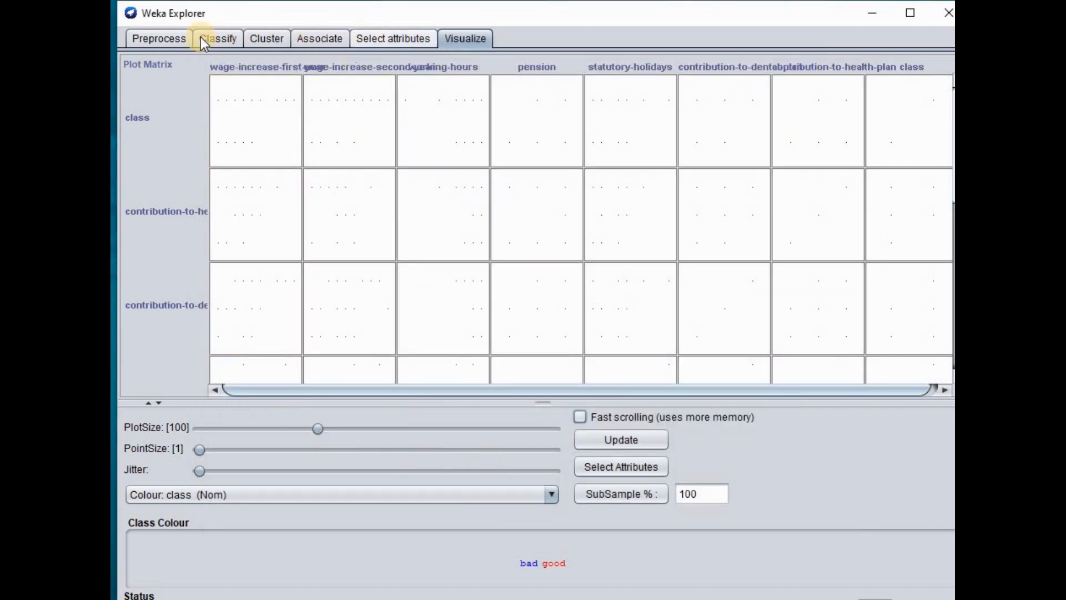
# Compare the training-set evaluation results of the SMO, latest NaiveBayes and J48 runs
pyautogui.click(158, 40)
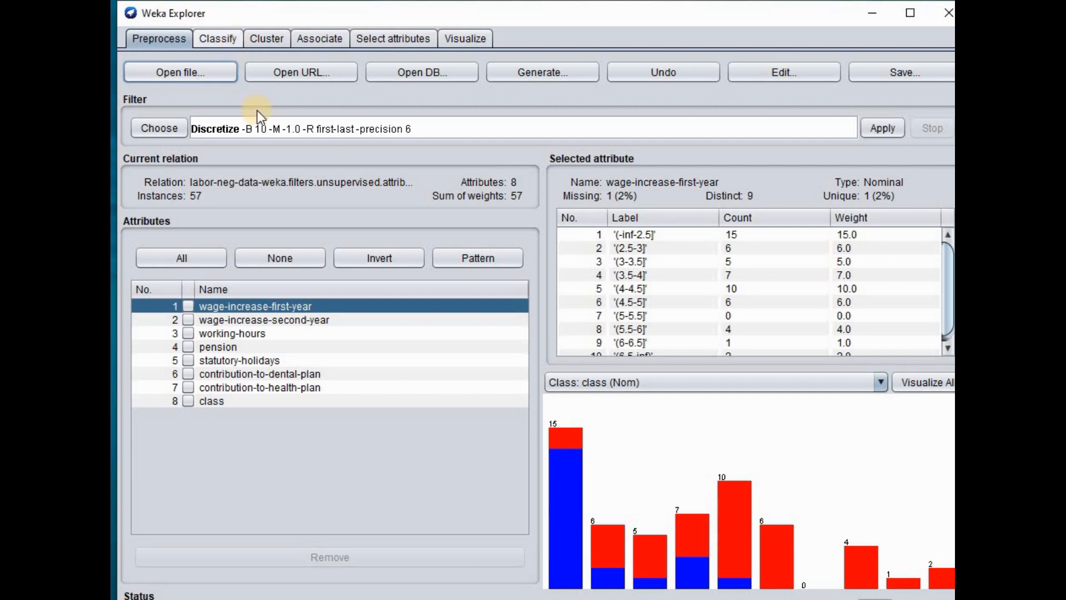
pyautogui.click(225, 41)
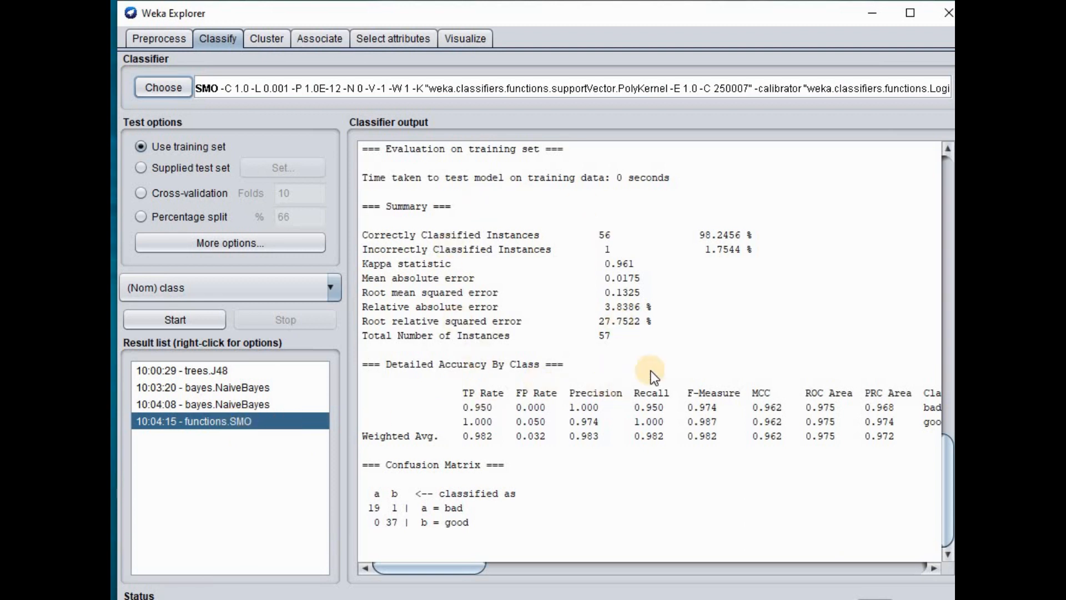
pyautogui.click(267, 402)
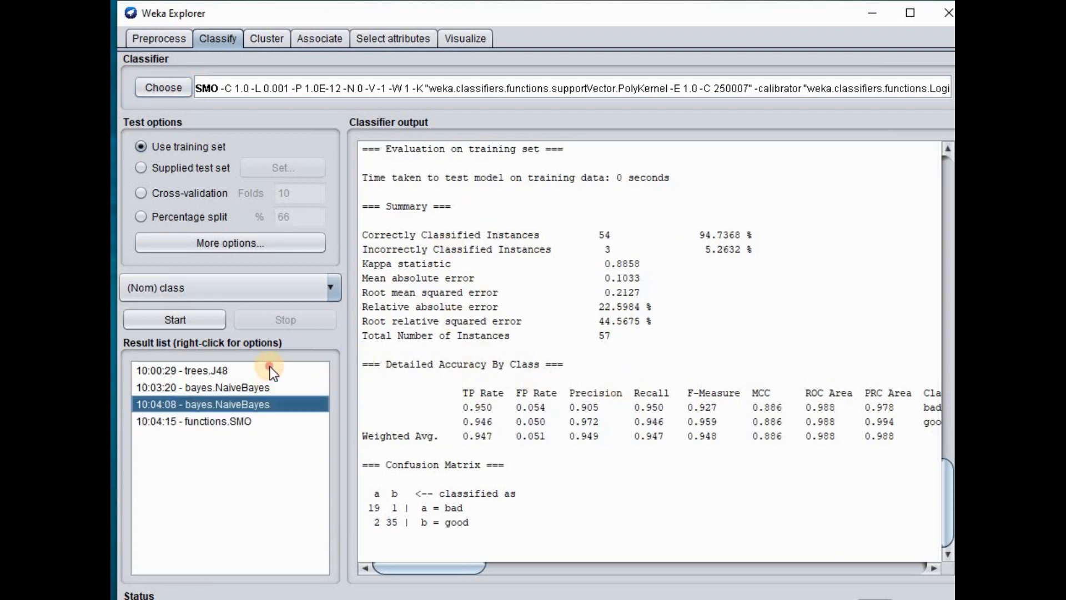
pyautogui.click(270, 370)
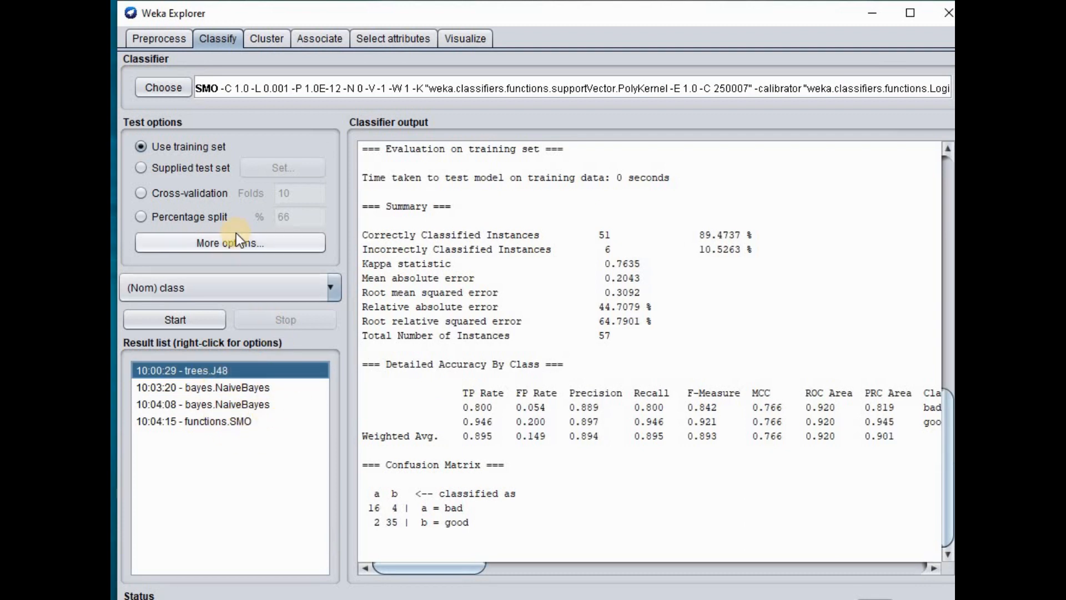
# Go through the cross-validation, percentage split and training set test options, leaving a 66% percentage split selected
pyautogui.click(177, 199)
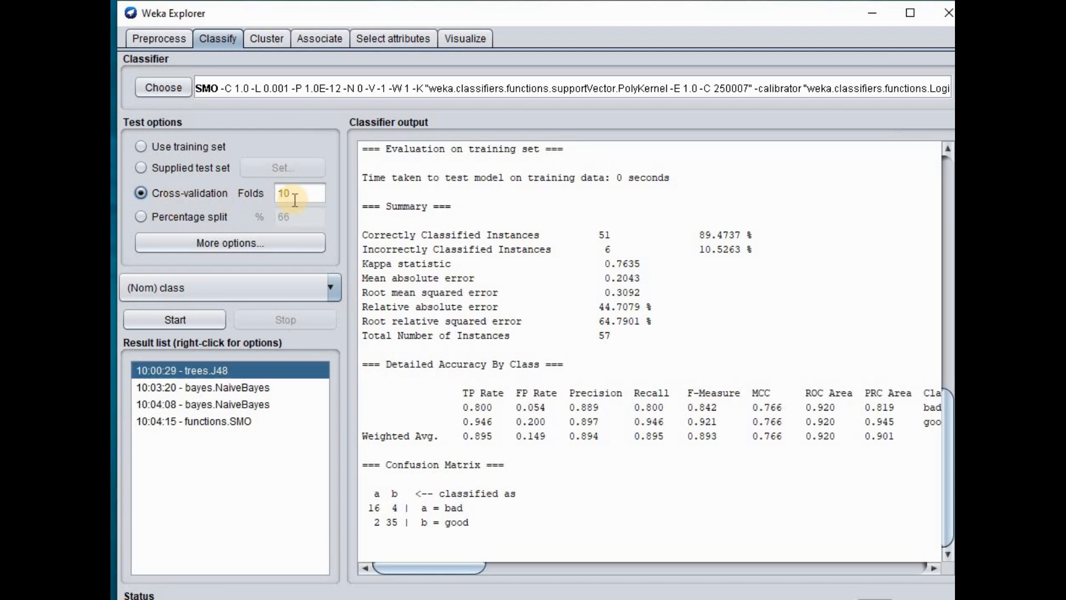
pyautogui.click(196, 218)
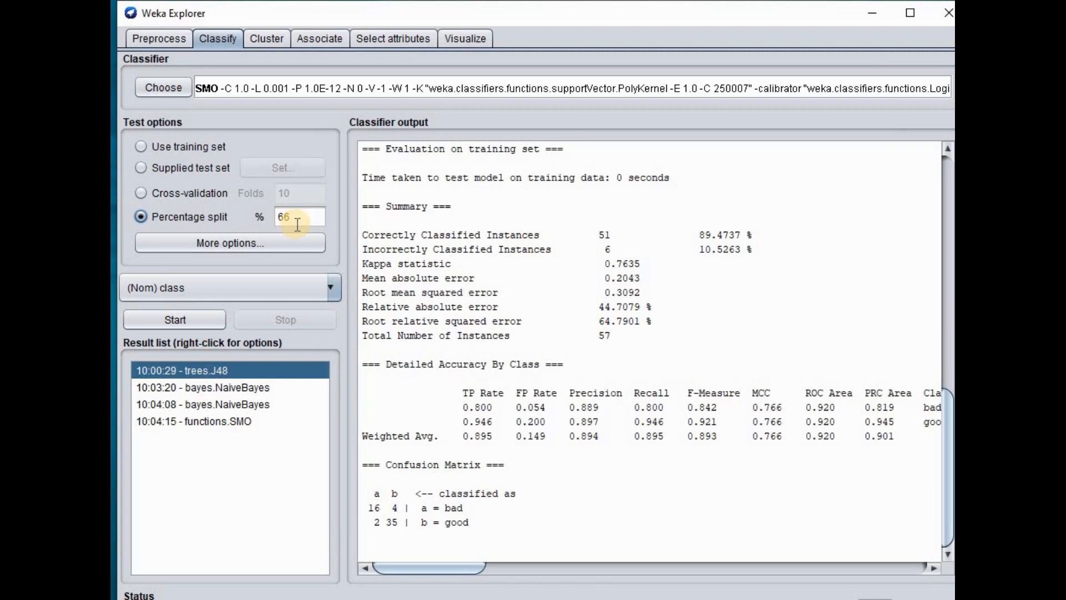
pyautogui.click(194, 146)
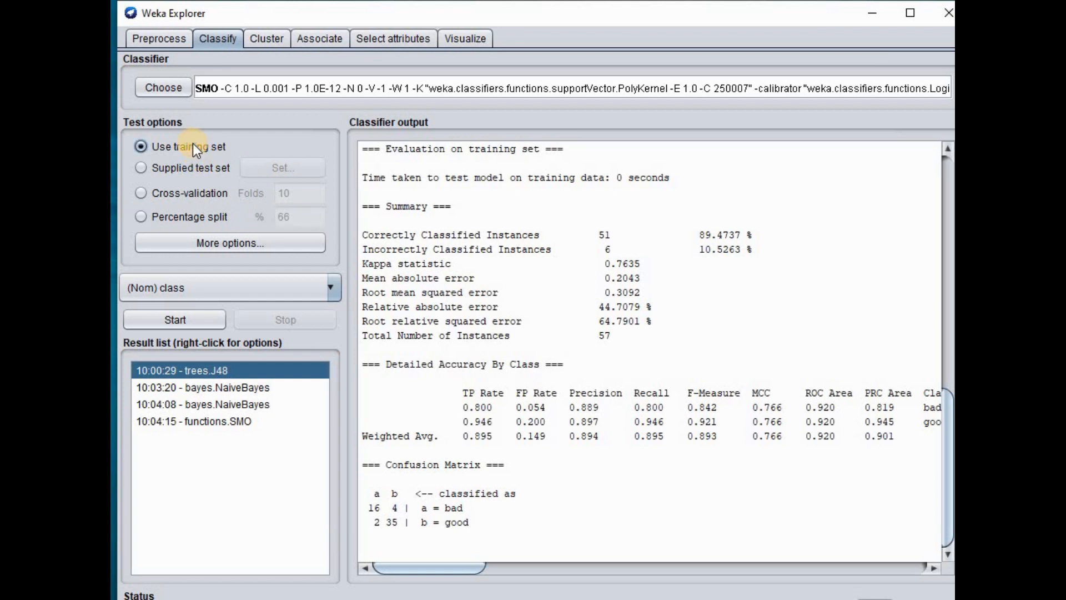
pyautogui.click(187, 218)
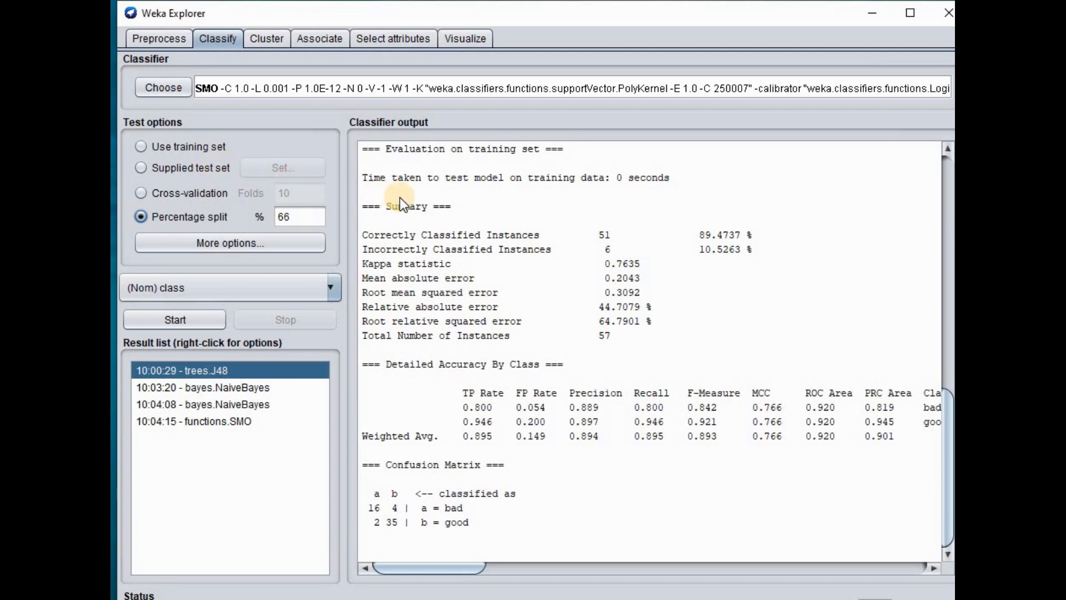
pyautogui.click(464, 39)
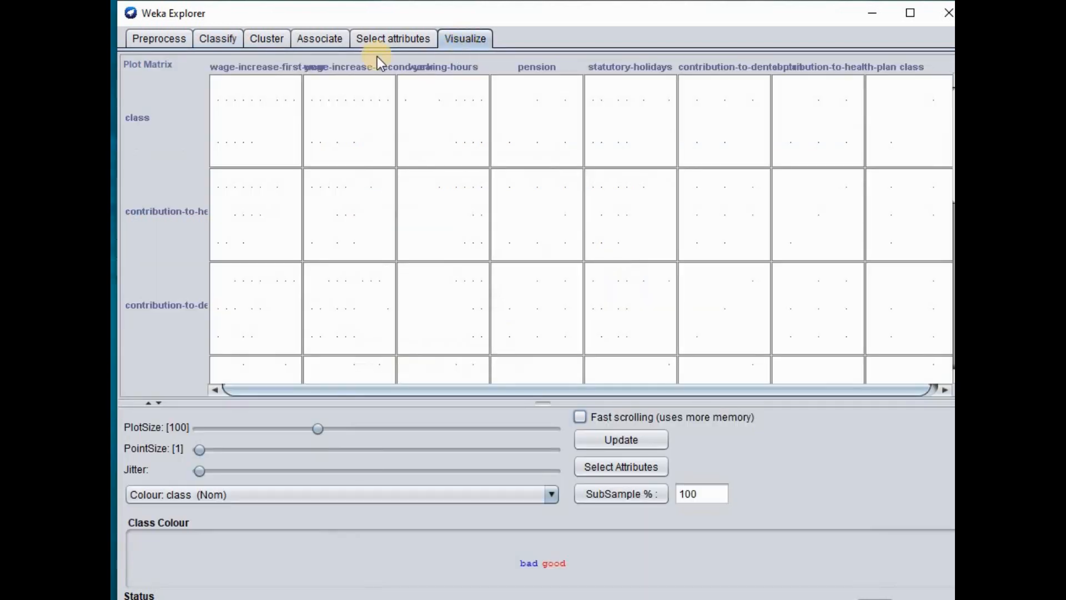
pyautogui.click(198, 38)
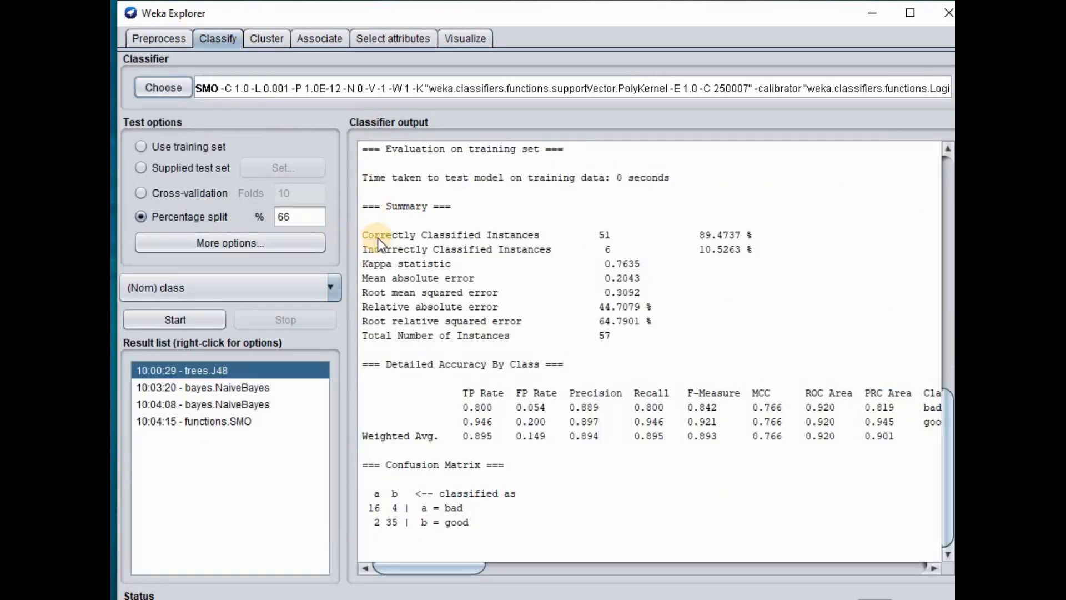